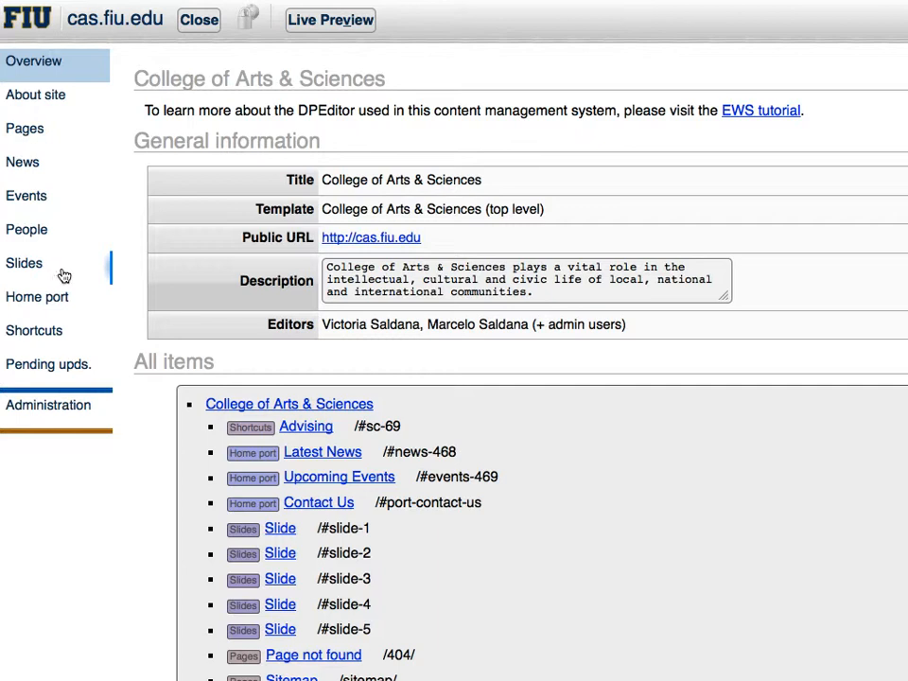
# Open the Slides section and review the existing College of Arts & Sciences home page slides
pyautogui.click(46, 267)
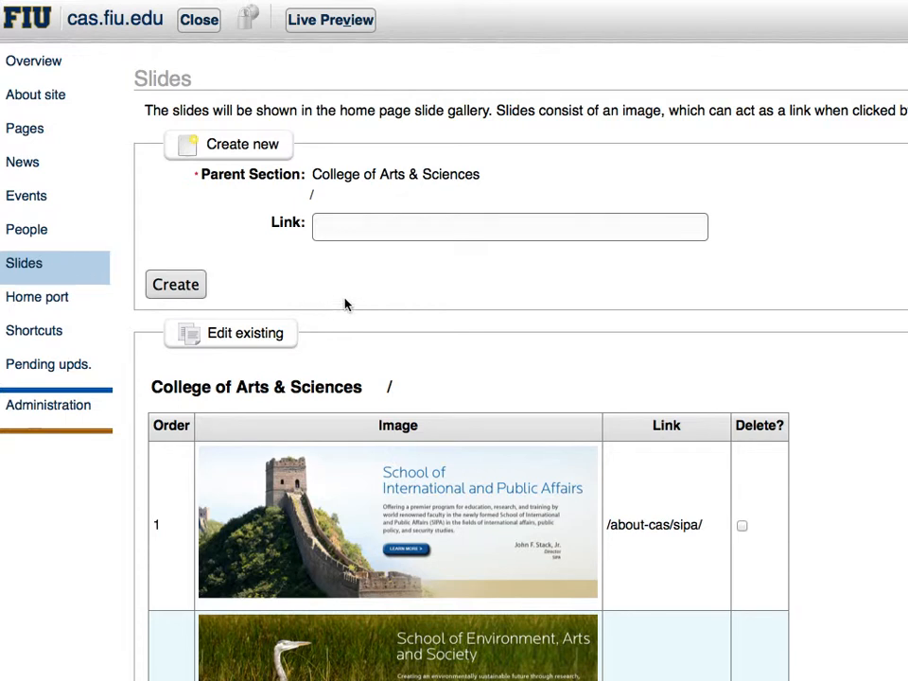
pyautogui.scroll(-5, 345, 304)
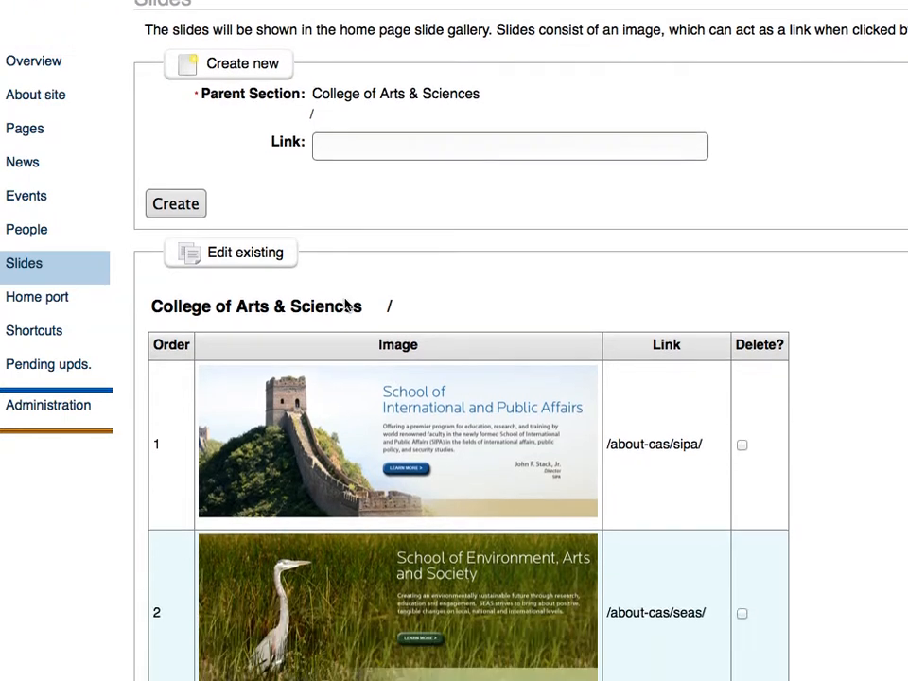
pyautogui.scroll(-9, 346, 303)
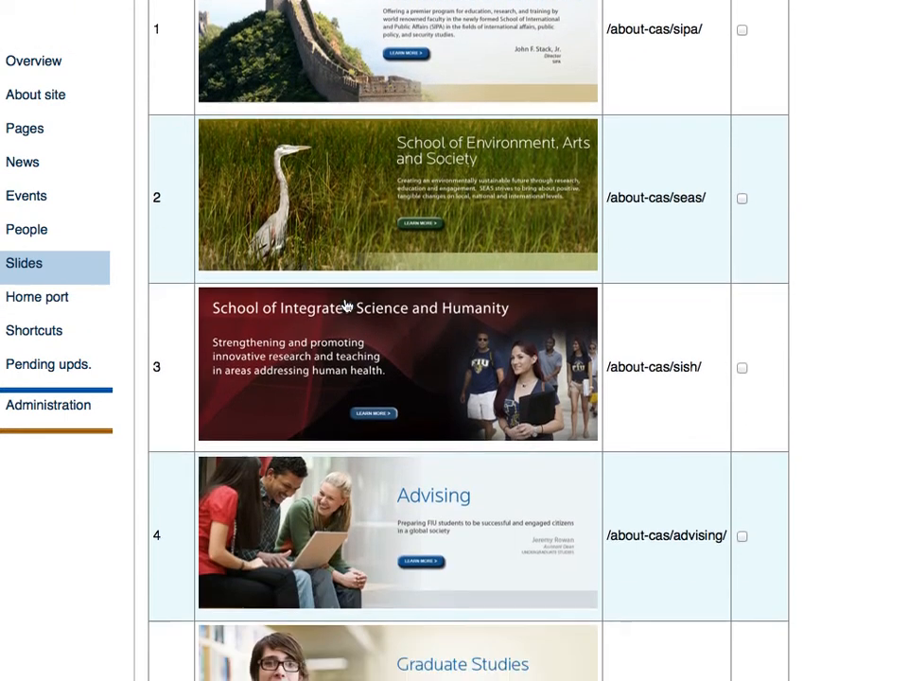
pyautogui.scroll(12, 346, 304)
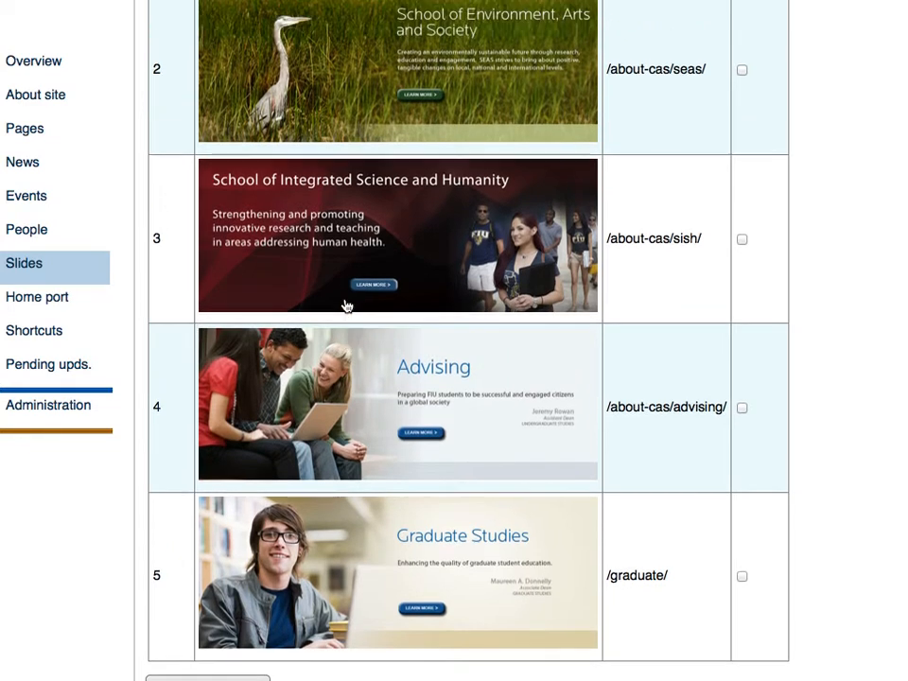
pyautogui.scroll(3, 347, 305)
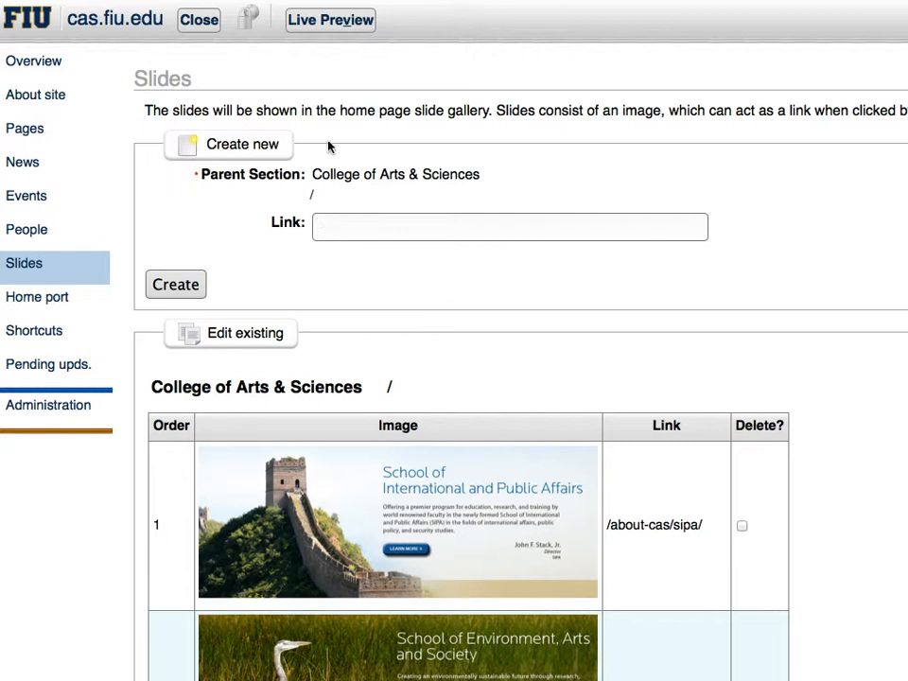
pyautogui.click(345, 225)
pyautogui.click(261, 226)
pyautogui.click(417, 230)
pyautogui.moveTo(191, 180)
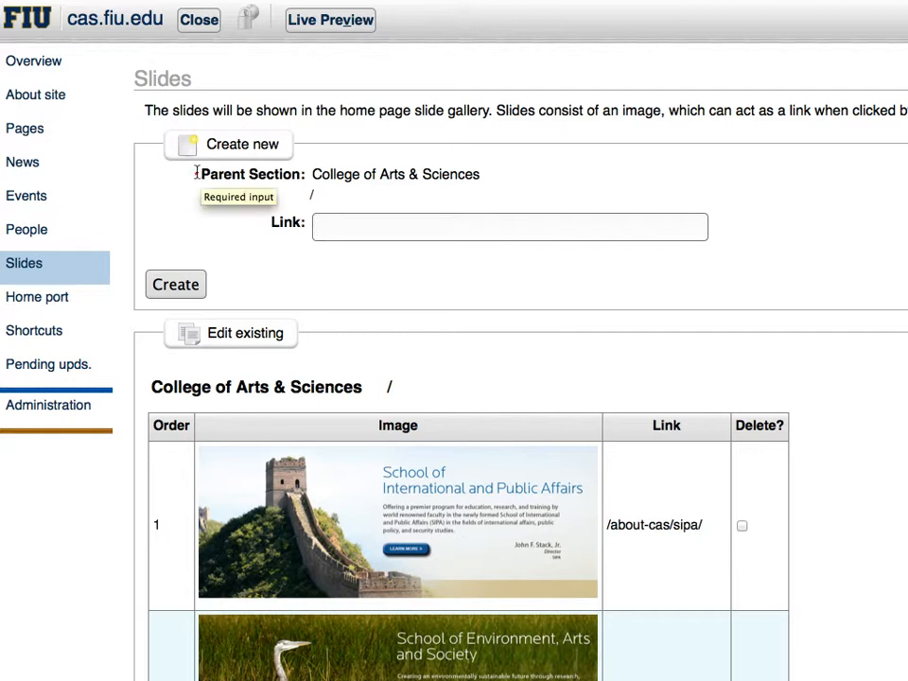
pyautogui.click(356, 230)
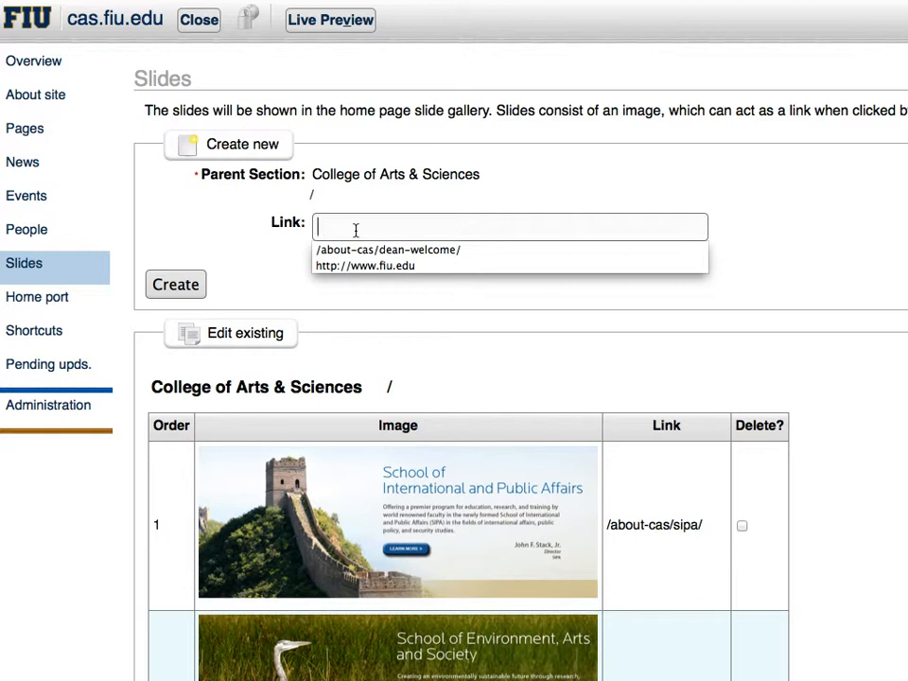
pyautogui.click(371, 266)
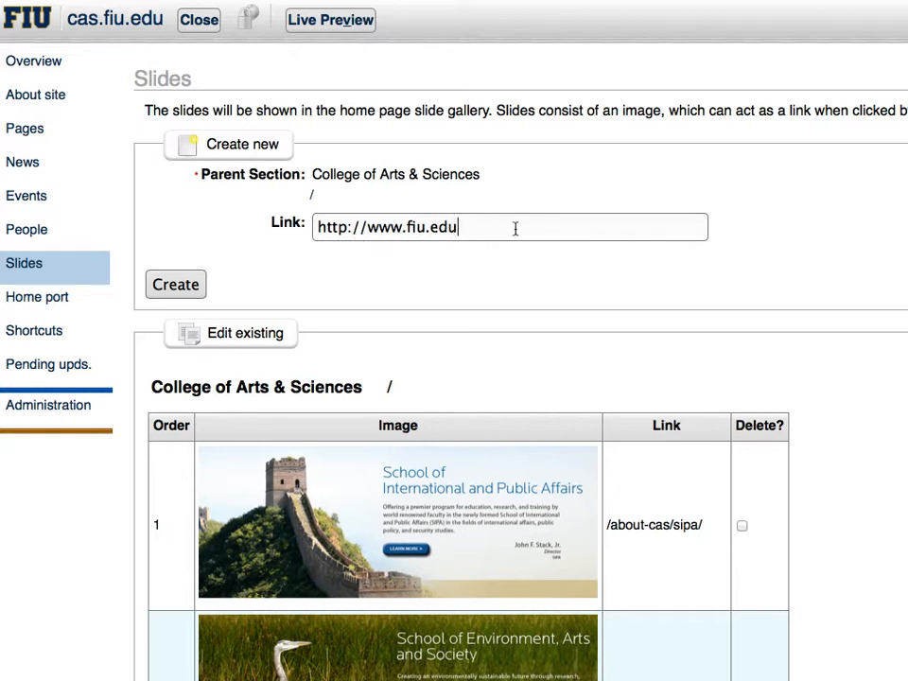
pyautogui.moveTo(481, 230); pyautogui.dragTo(290, 227)
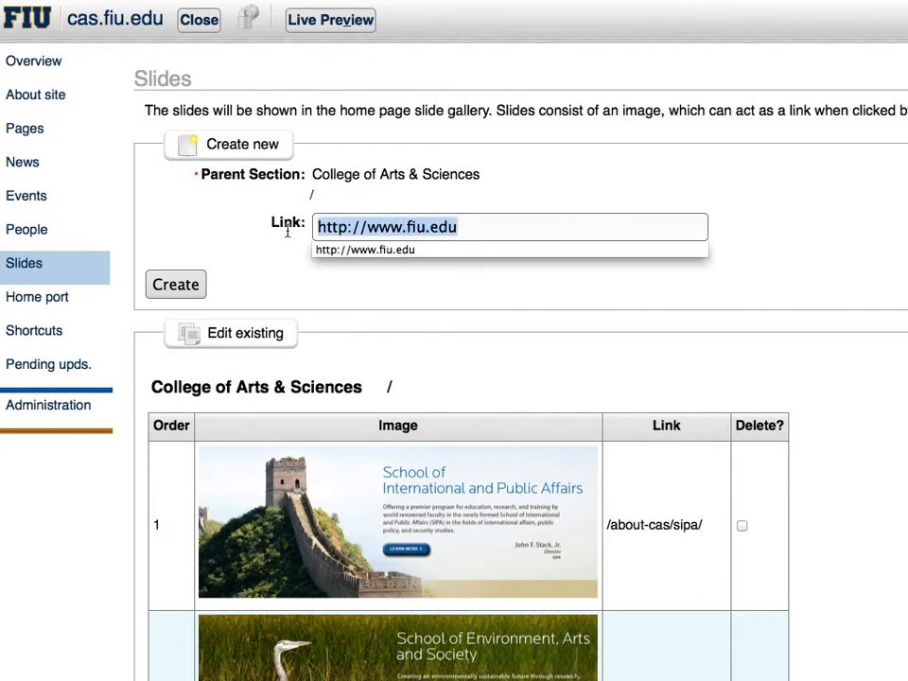
pyautogui.press('BackSpace')
pyautogui.click(332, 227)
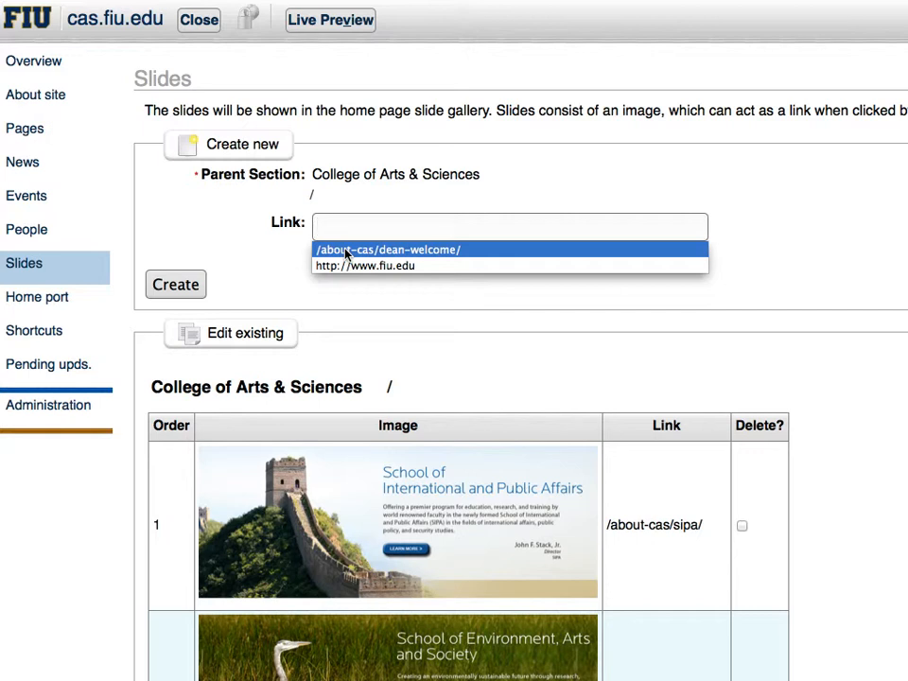
pyautogui.click(346, 250)
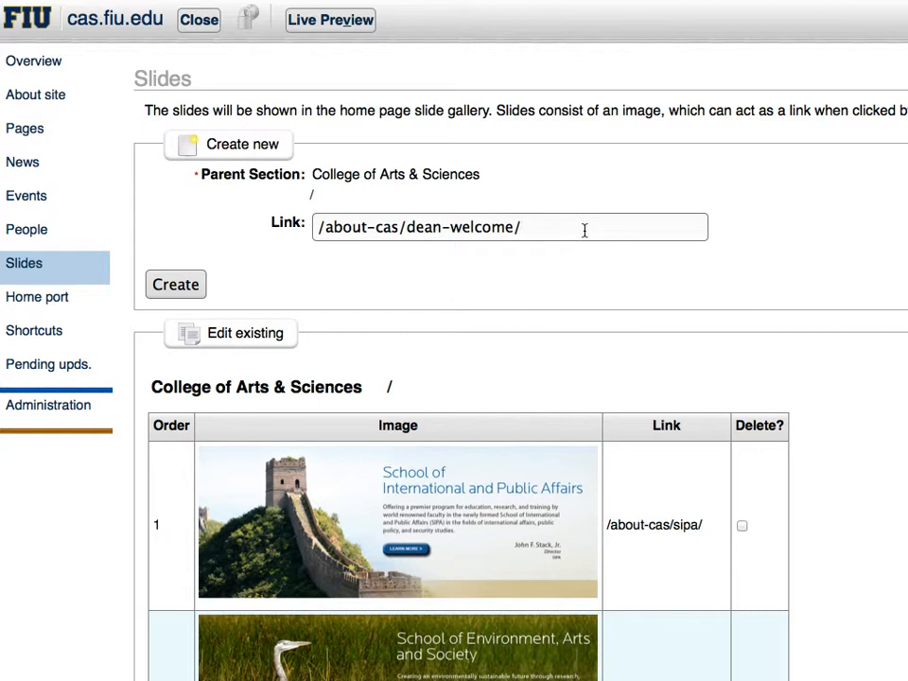
# Find The School of International and Public Affairs (SIPA) page in the site overview and select its path /about-cas/sipa/
pyautogui.click(32, 64)
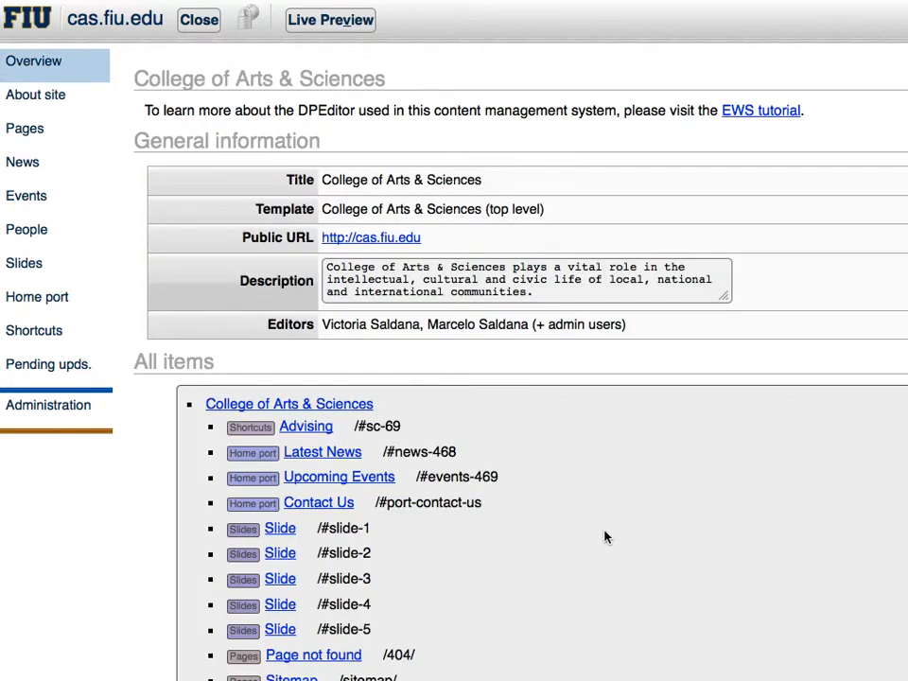
pyautogui.scroll(-7, 605, 538)
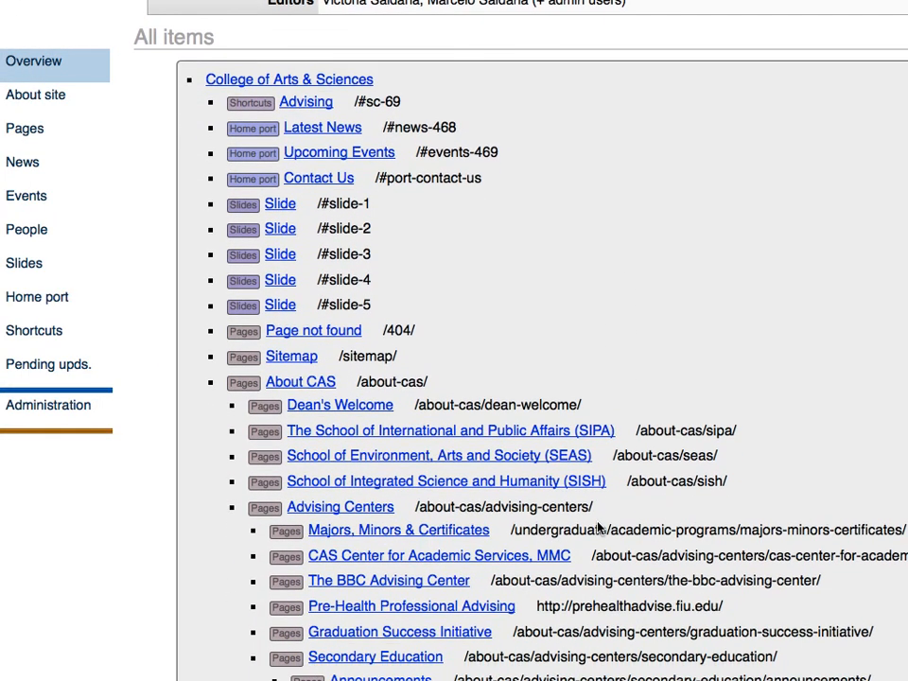
pyautogui.scroll(-1, 600, 528)
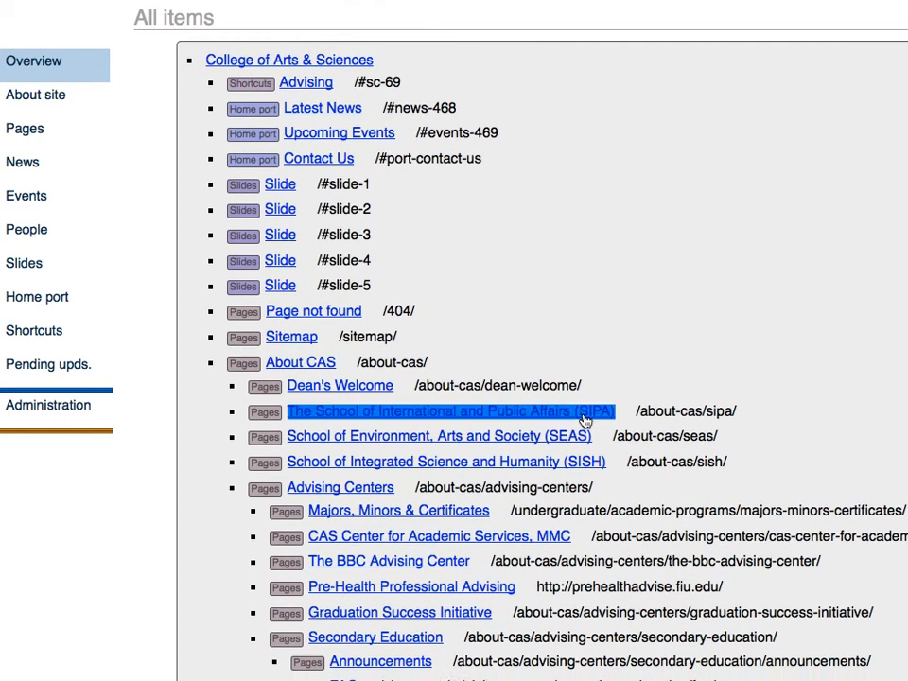
pyautogui.moveTo(638, 411); pyautogui.dragTo(741, 411)
pyautogui.click(740, 411)
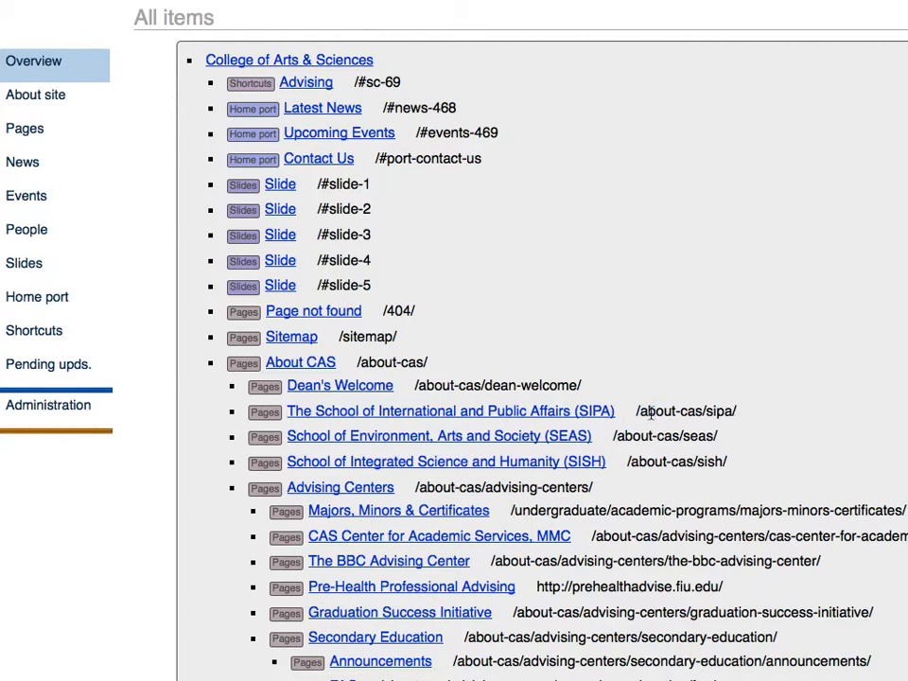
pyautogui.moveTo(736, 411); pyautogui.dragTo(635, 411)
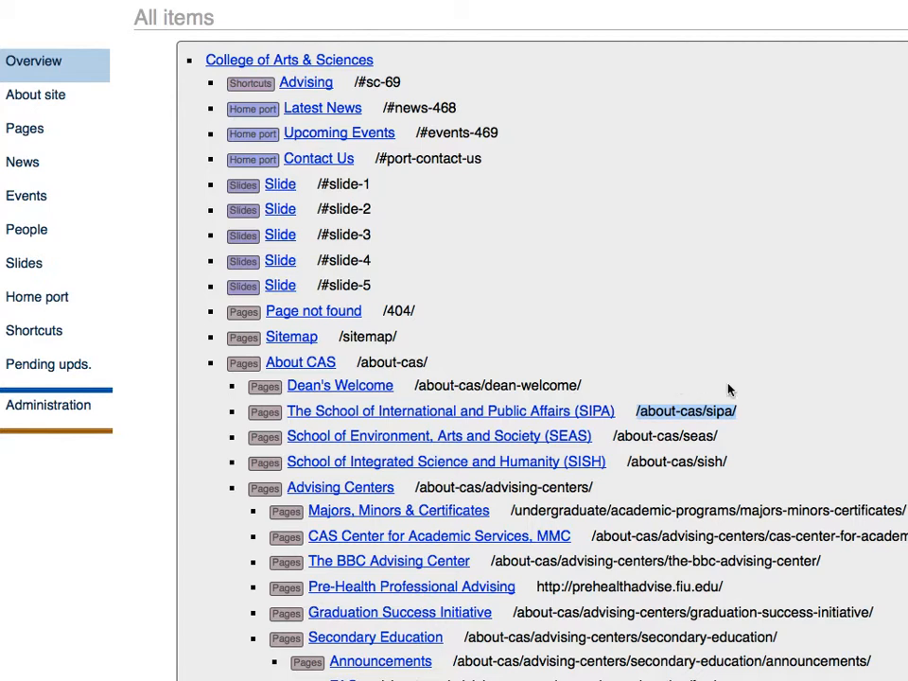
# Create a new slide with the link /about-cas/dean-welcome/
pyautogui.click(25, 264)
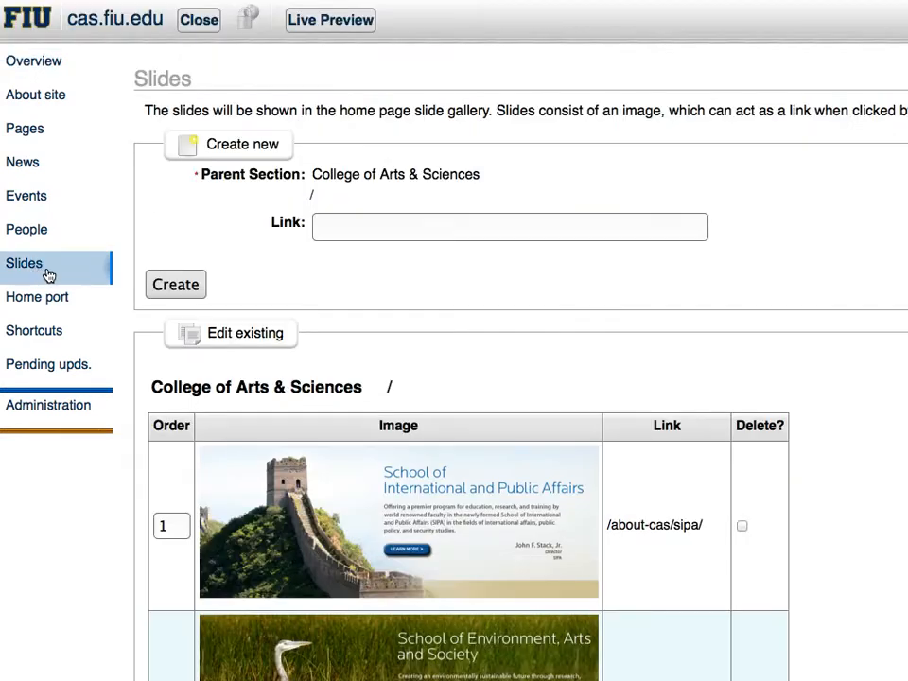
pyautogui.click(354, 228)
pyautogui.click(378, 227)
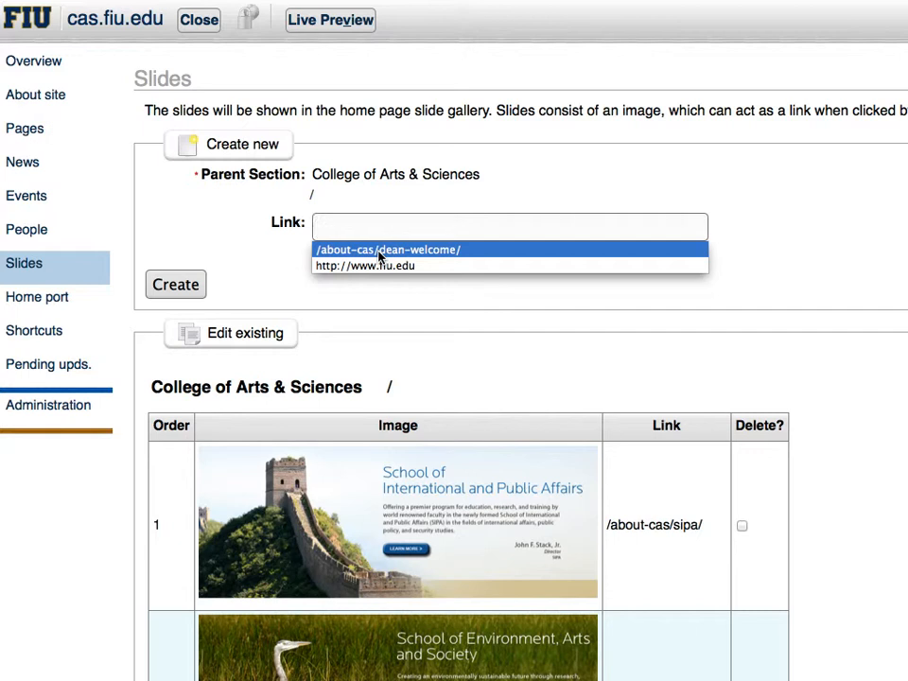
pyautogui.click(381, 251)
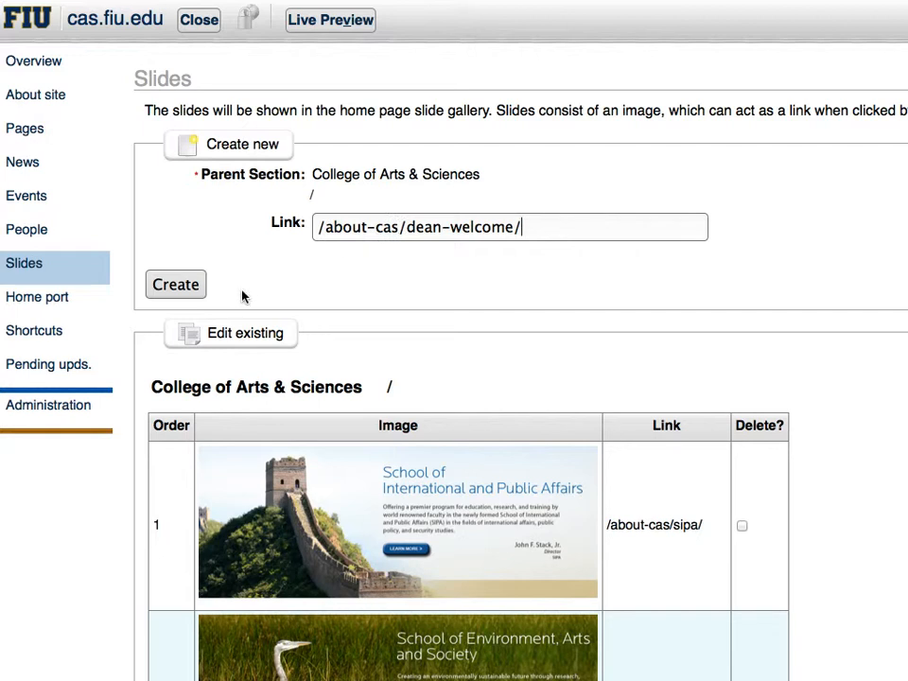
pyautogui.click(195, 289)
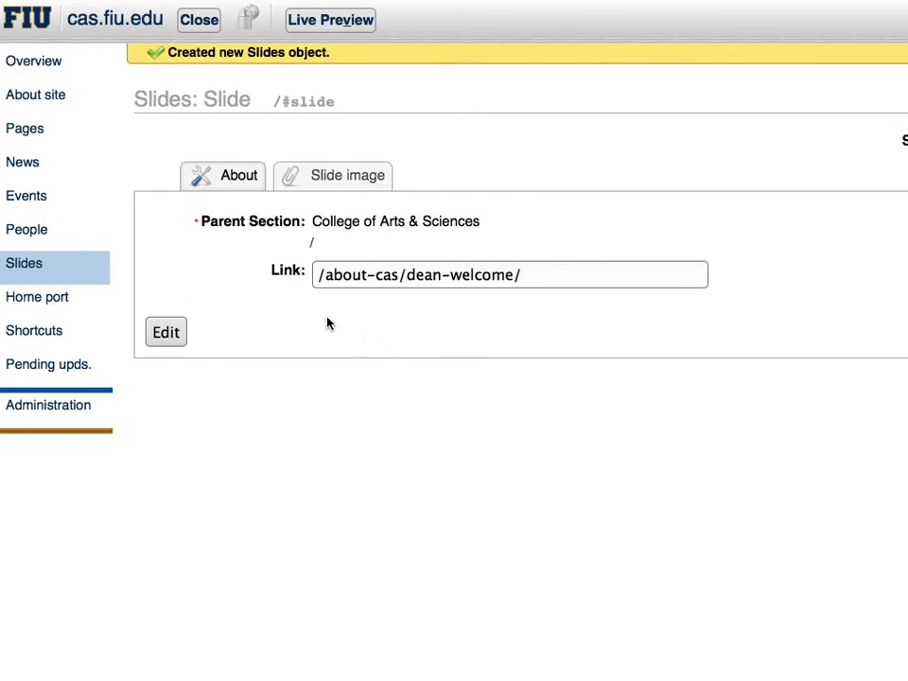
pyautogui.moveTo(539, 275); pyautogui.dragTo(309, 273)
pyautogui.click(308, 280)
pyautogui.moveTo(578, 275); pyautogui.dragTo(204, 276)
pyautogui.click(227, 270)
# Upload slide.png from the cas-slides folder on the Desktop as the new slide's image
pyautogui.click(334, 180)
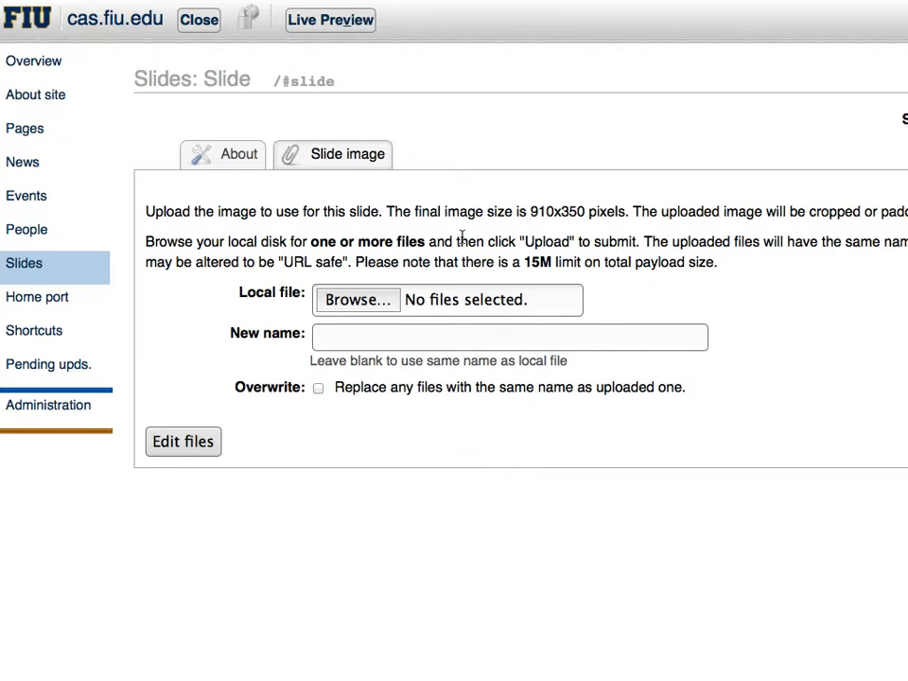
pyautogui.click(353, 301)
pyautogui.moveTo(641, 20); pyautogui.dragTo(493, 28)
pyautogui.moveTo(342, 34); pyautogui.dragTo(348, 66)
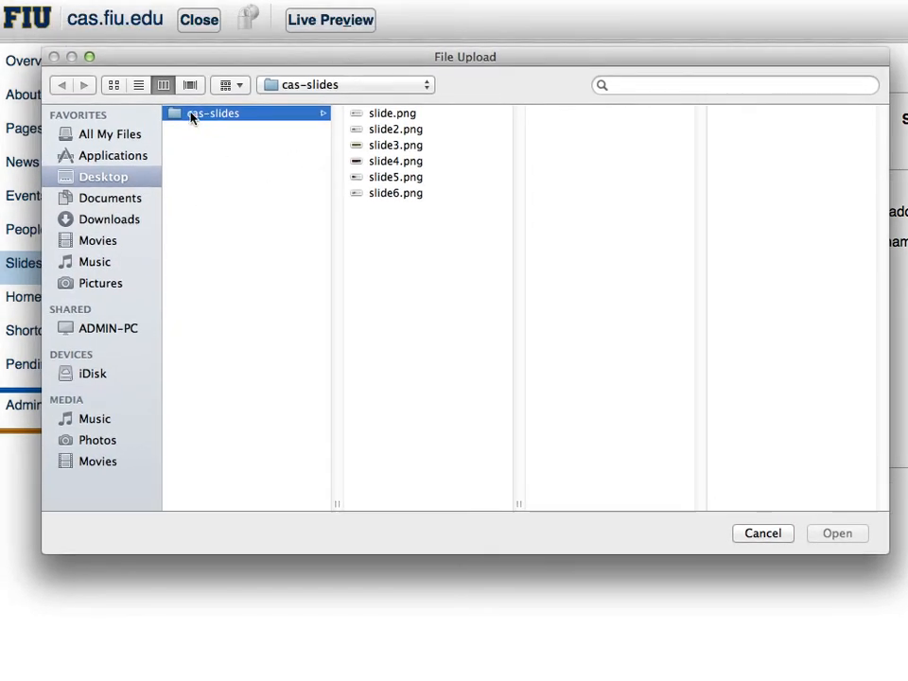
pyautogui.click(360, 118)
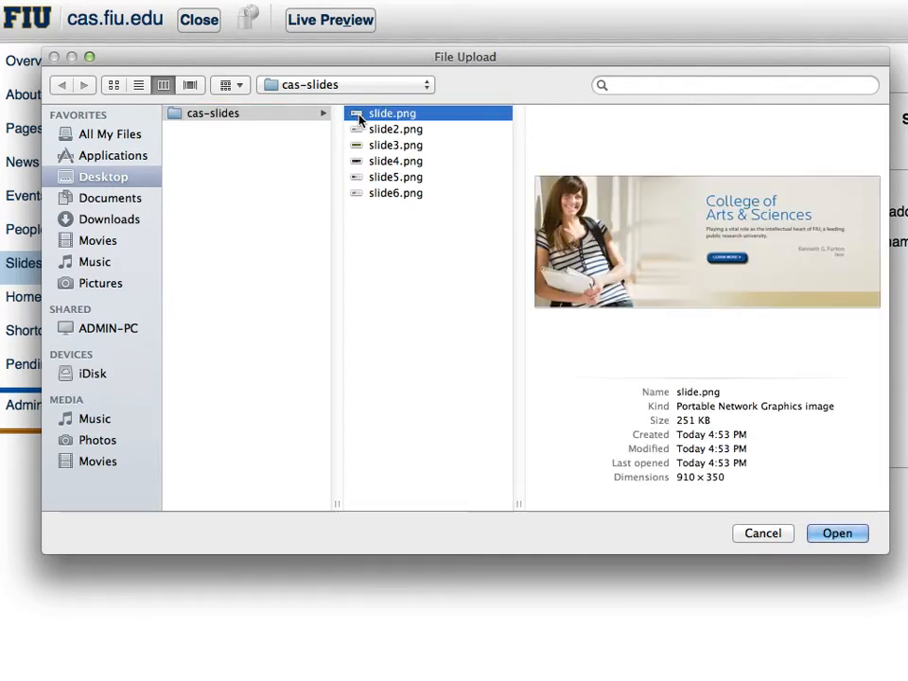
pyautogui.moveTo(350, 62)
pyautogui.mouseDown()
pyautogui.moveTo(344, 97)
pyautogui.moveTo(340, 79)
pyautogui.moveTo(363, 69)
pyautogui.mouseUp()
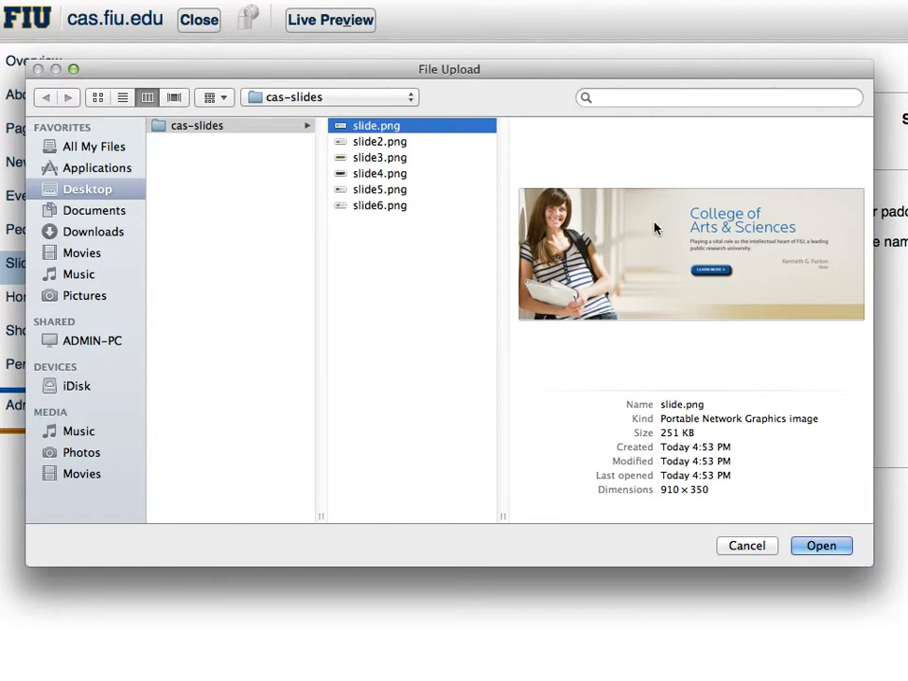
pyautogui.click(820, 545)
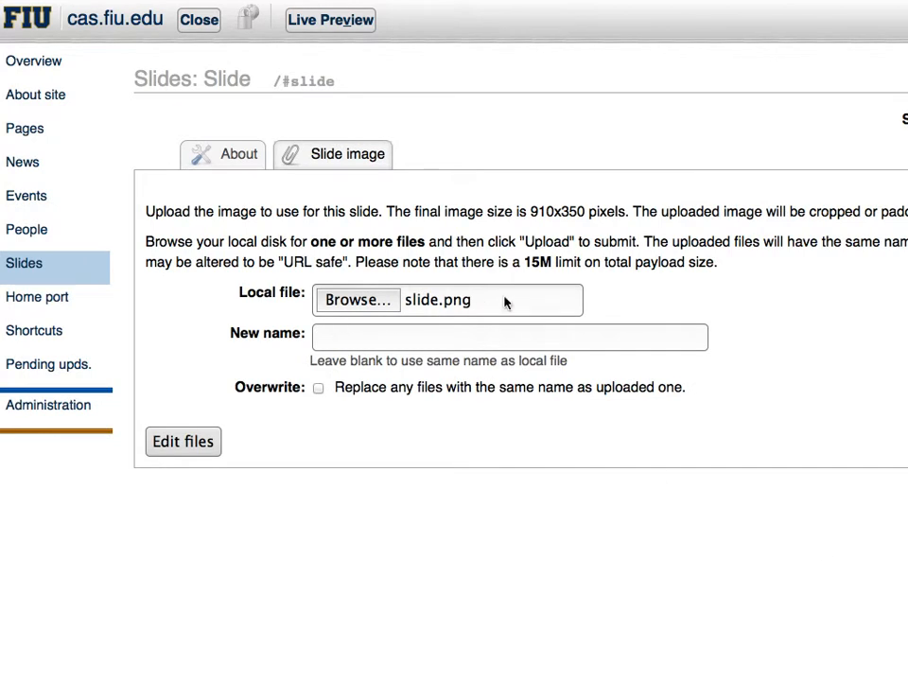
pyautogui.click(161, 450)
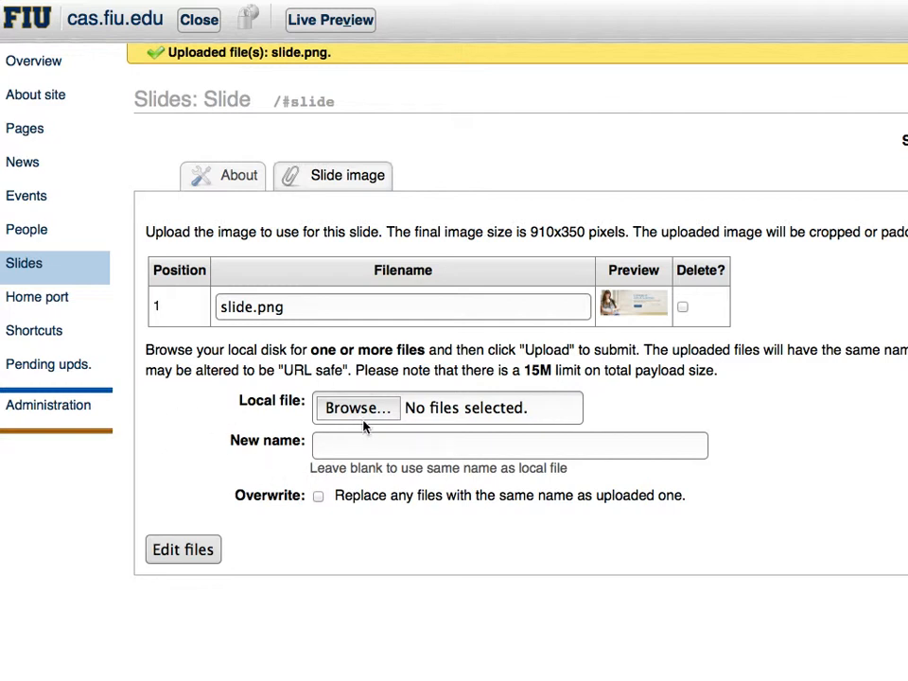
# Review the new slide's link and parent section in its general details
pyautogui.click(341, 444)
pyautogui.click(230, 179)
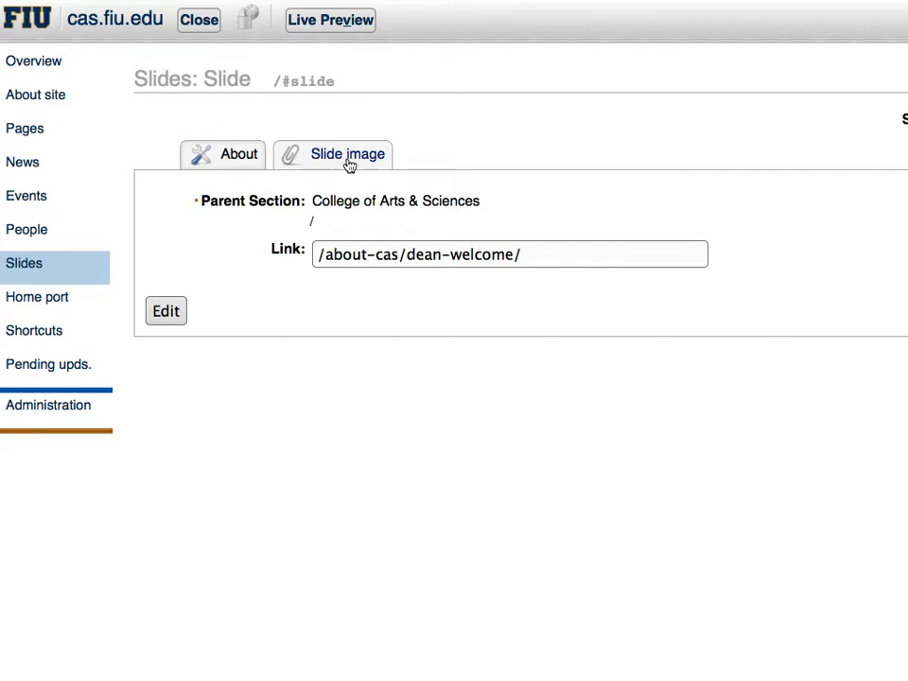
pyautogui.click(546, 255)
pyautogui.click(342, 255)
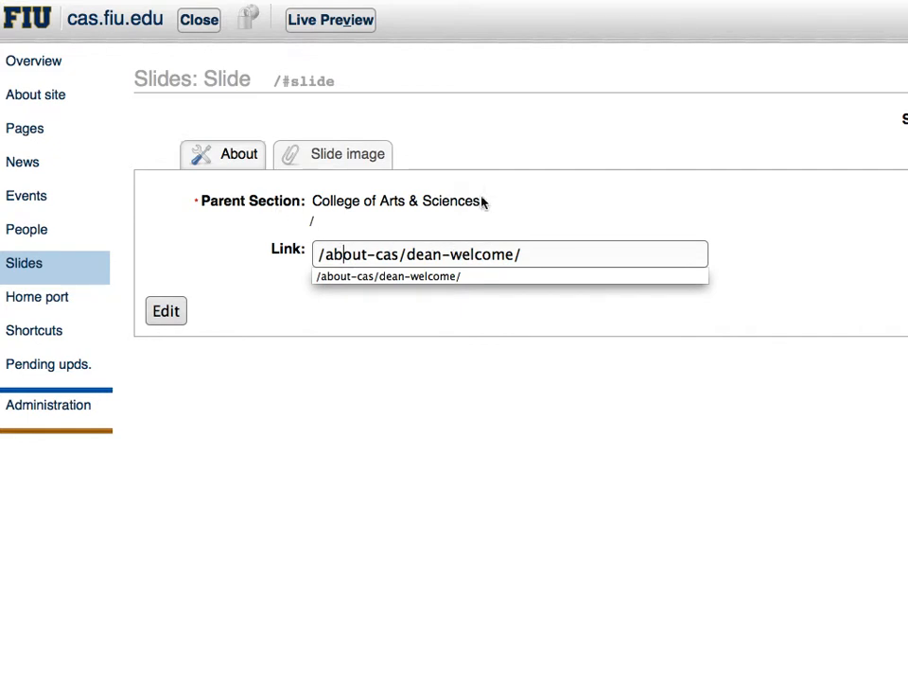
pyautogui.doubleClick(370, 200)
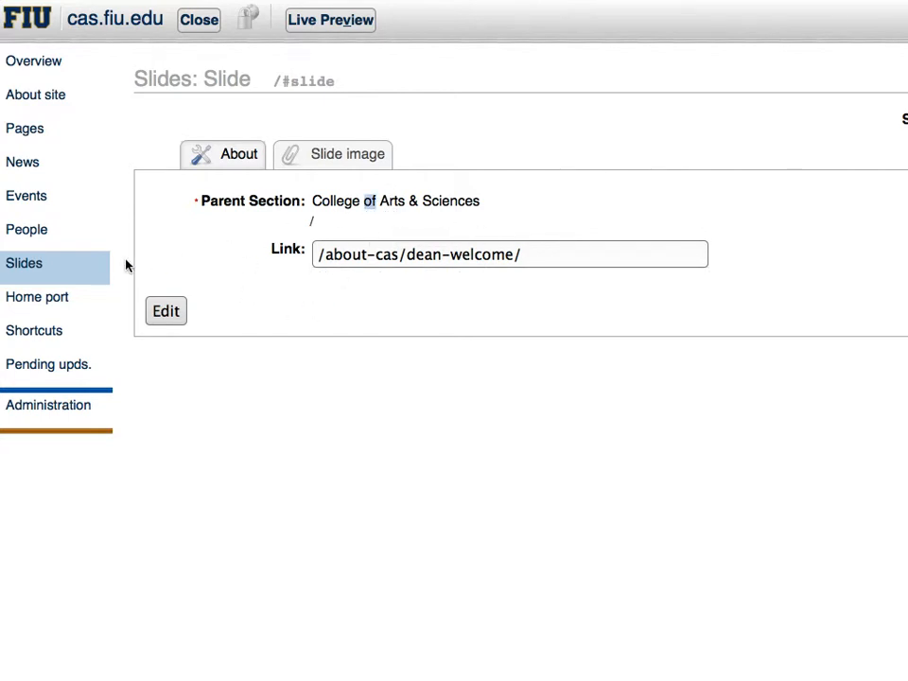
# In the list of all slides, move the new College of Arts & Sciences slide directly above the School of Integrated Science and Humanity slide
pyautogui.click(44, 276)
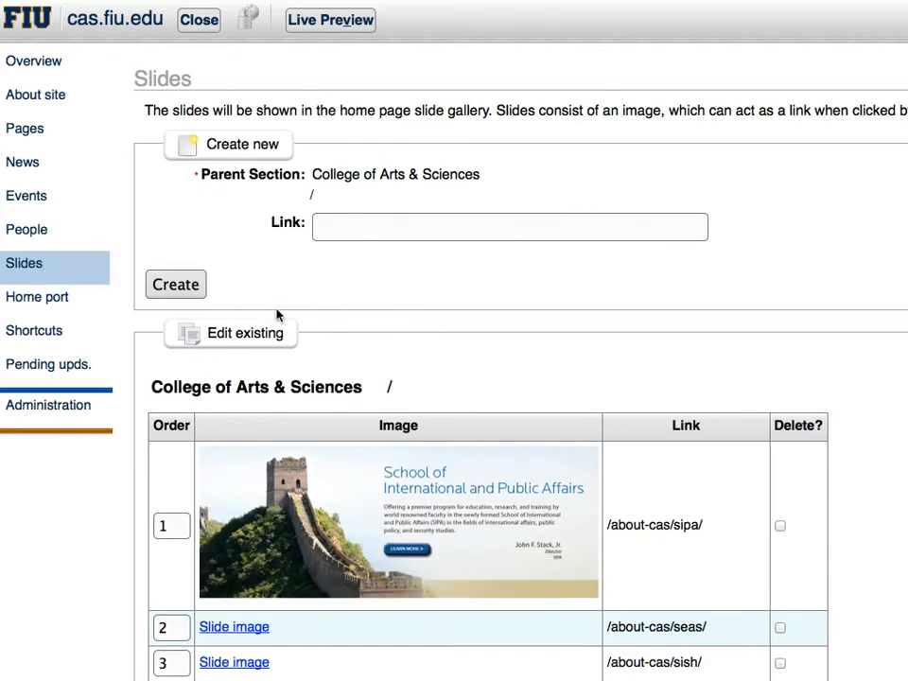
pyautogui.click(174, 286)
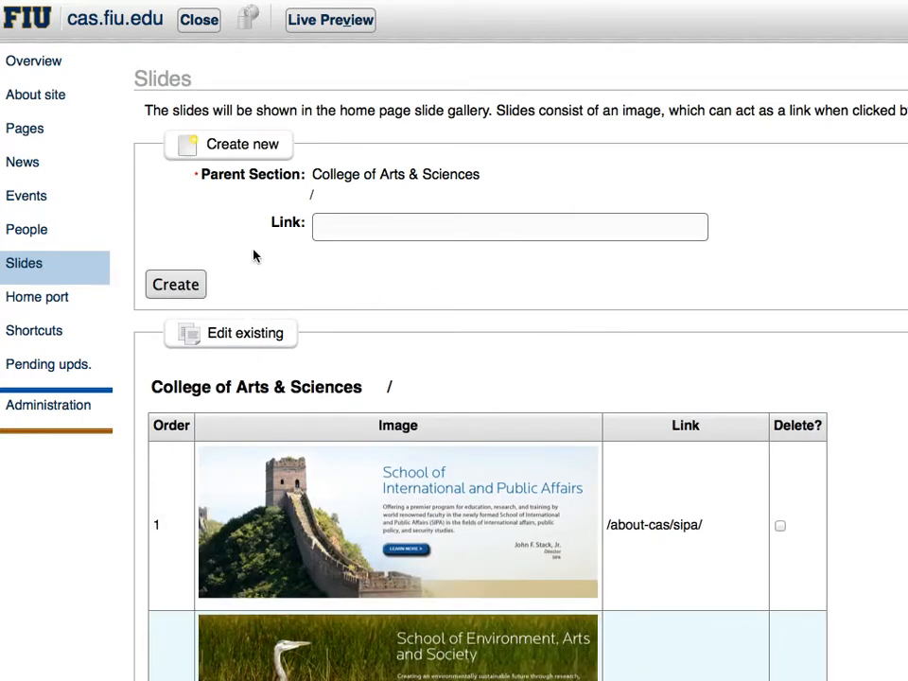
pyautogui.scroll(-4, 482, 314)
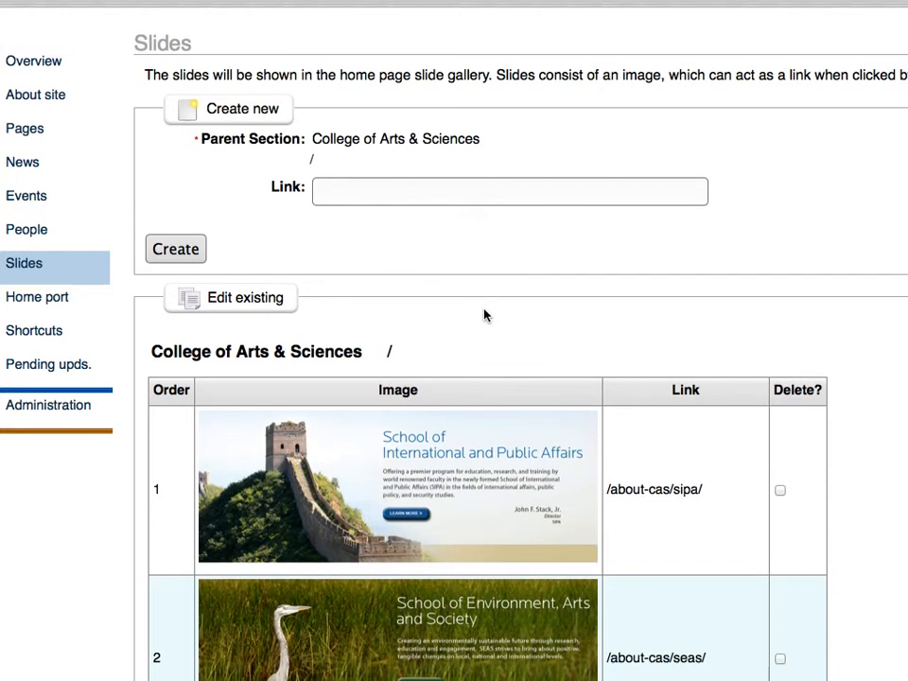
pyautogui.scroll(-10, 484, 316)
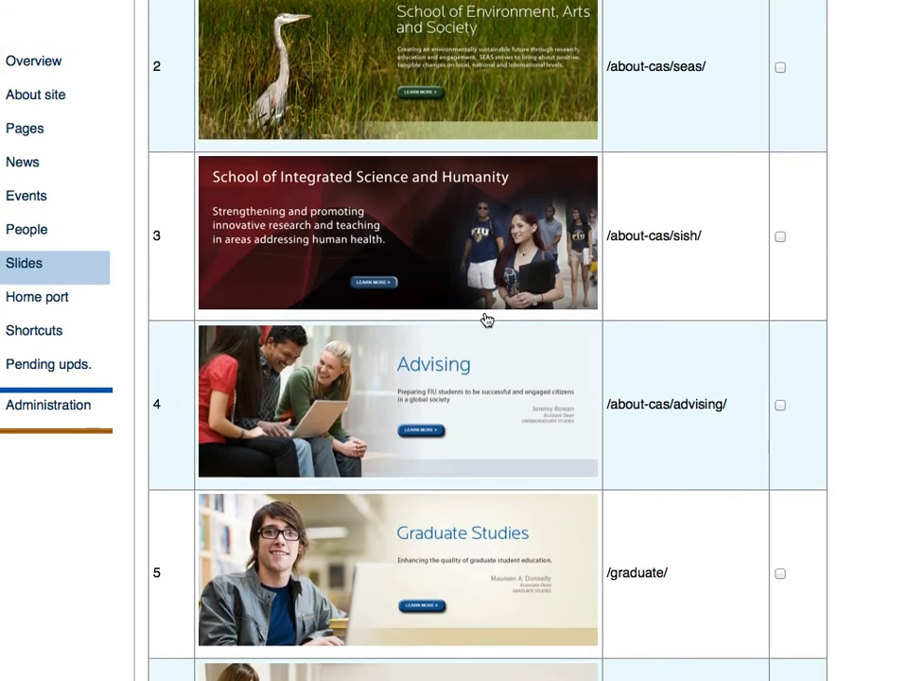
pyautogui.scroll(-2, 486, 321)
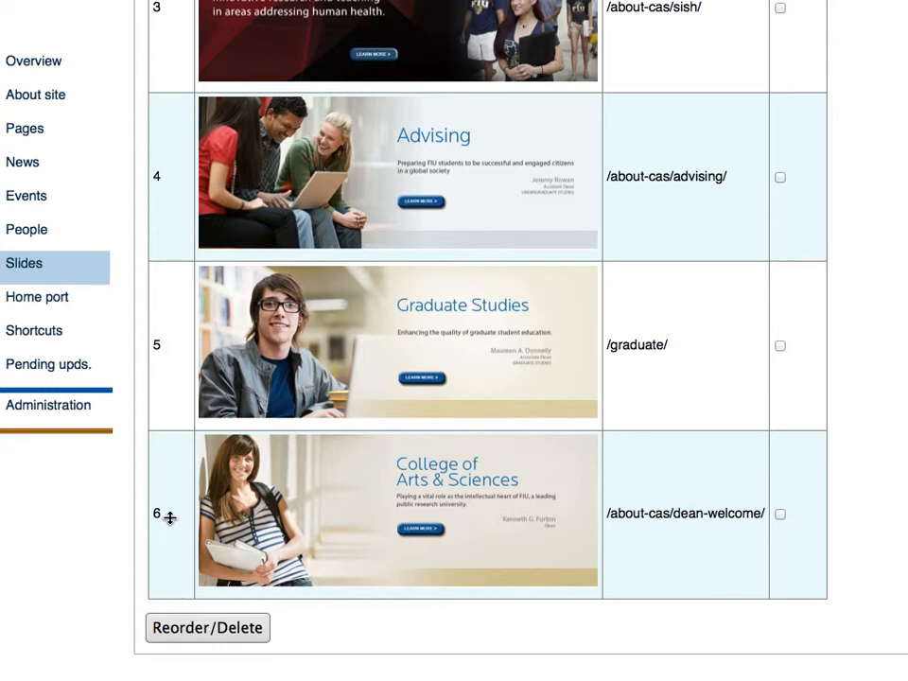
pyautogui.click(781, 515)
pyautogui.click(780, 515)
pyautogui.moveTo(173, 468); pyautogui.dragTo(179, 82)
pyautogui.scroll(3, 247, 270)
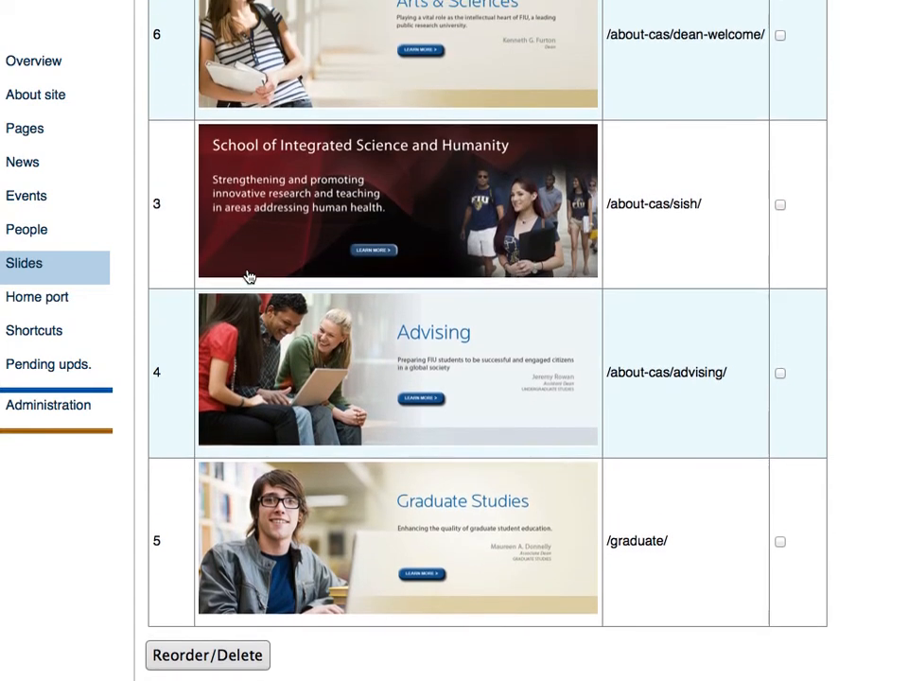
# Move the College of Arts & Sciences slide above the School of International and Public Affairs slide and save the new slide order
pyautogui.scroll(5, 247, 279)
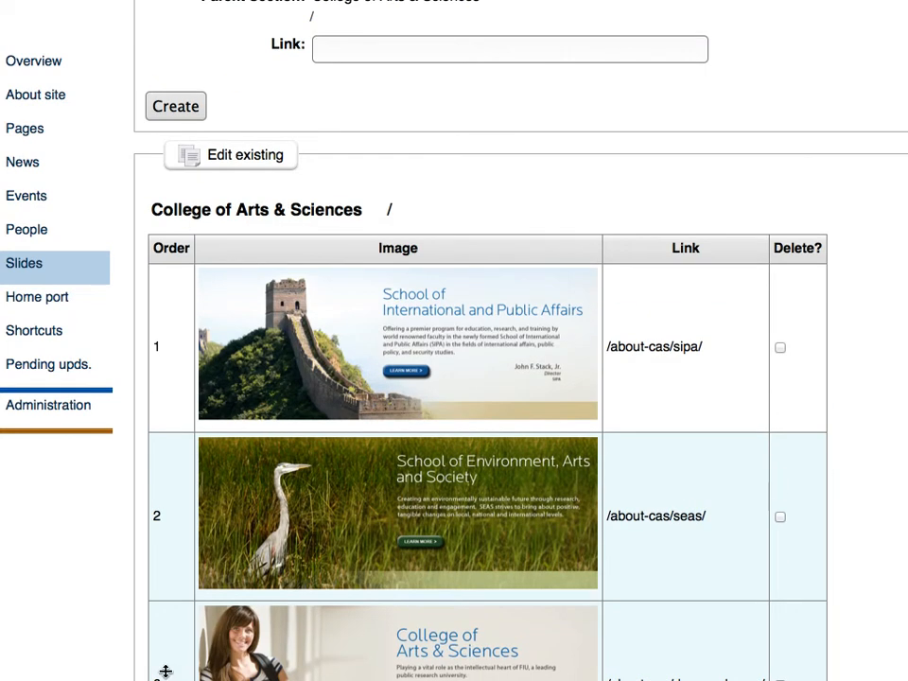
pyautogui.moveTo(167, 666); pyautogui.dragTo(176, 398)
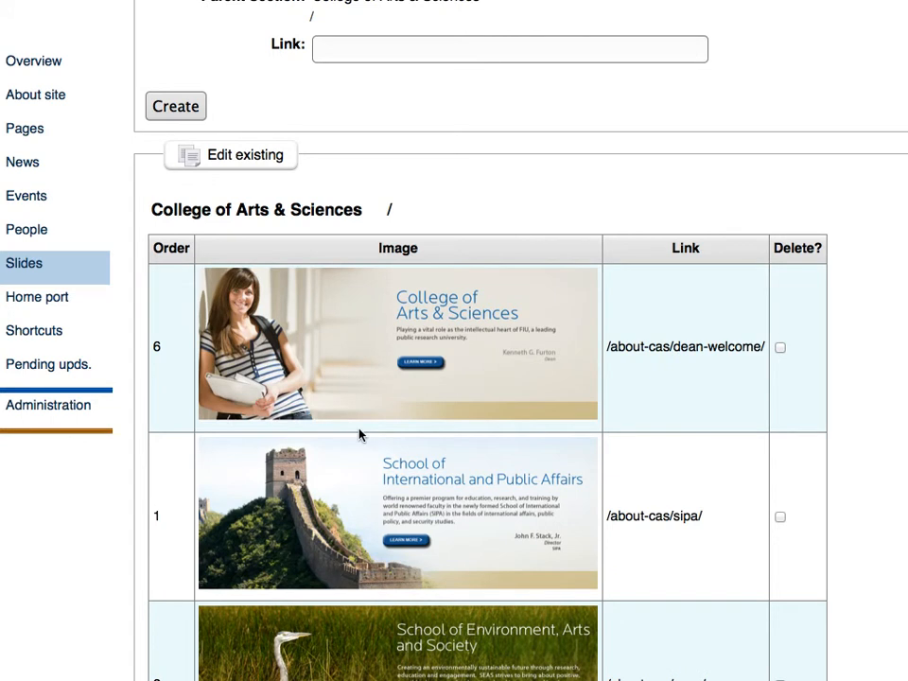
pyautogui.scroll(-1, 352, 423)
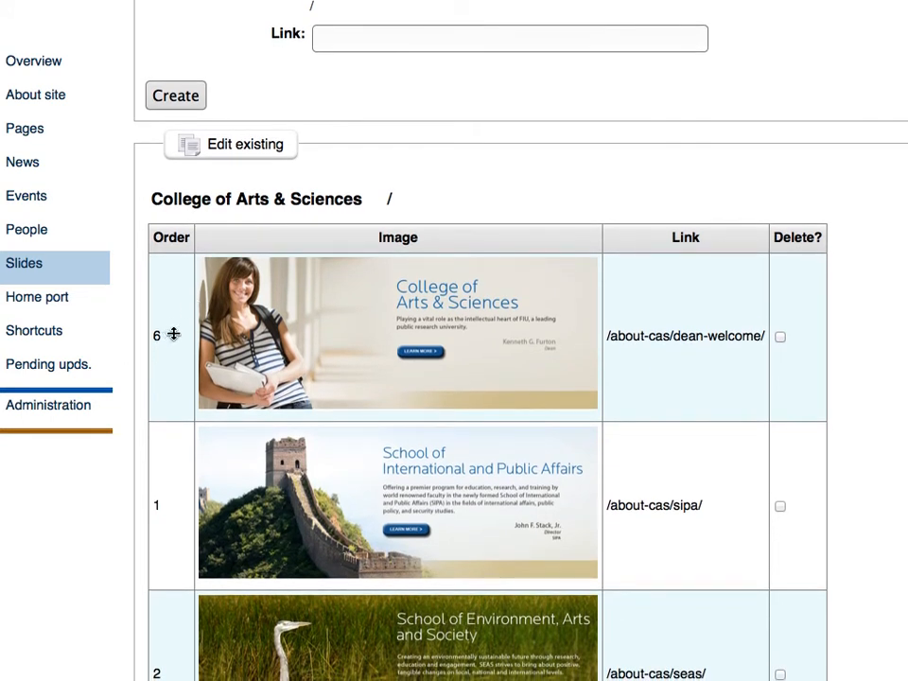
pyautogui.scroll(-2, 318, 353)
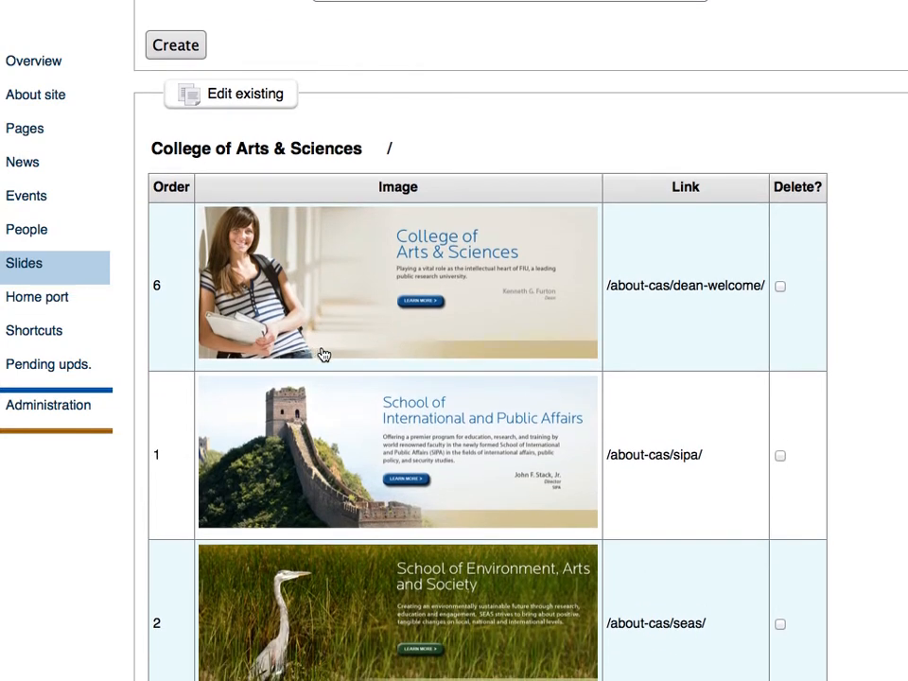
pyautogui.scroll(-2, 322, 354)
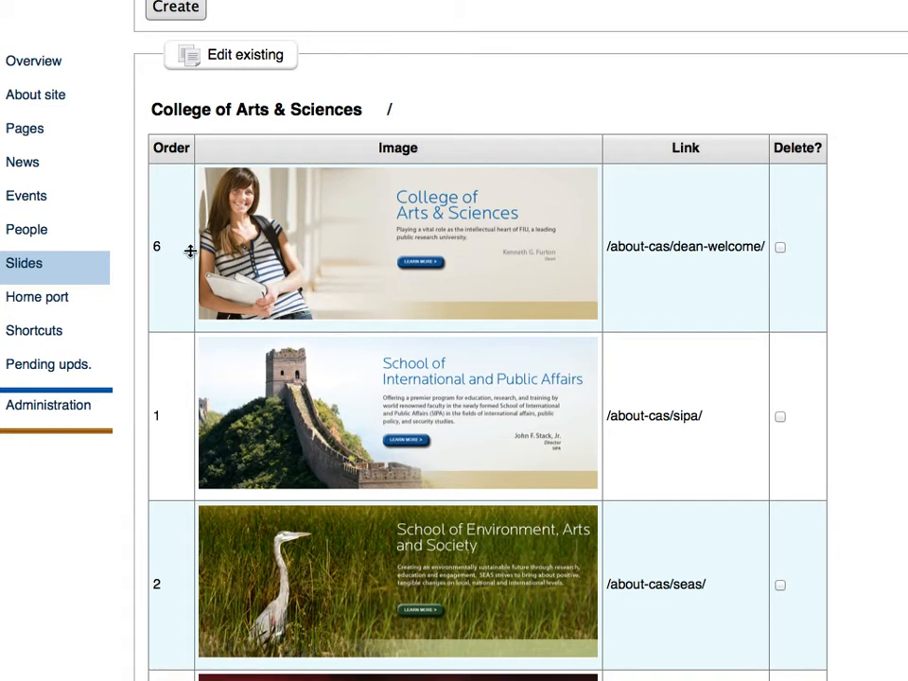
pyautogui.scroll(-1, 497, 303)
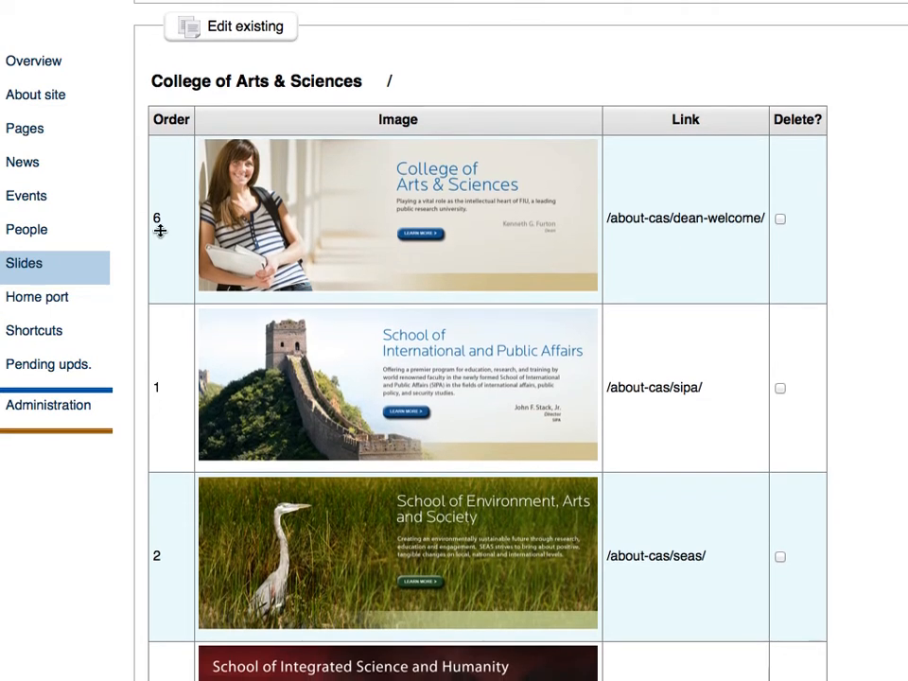
pyautogui.scroll(-20, 281, 290)
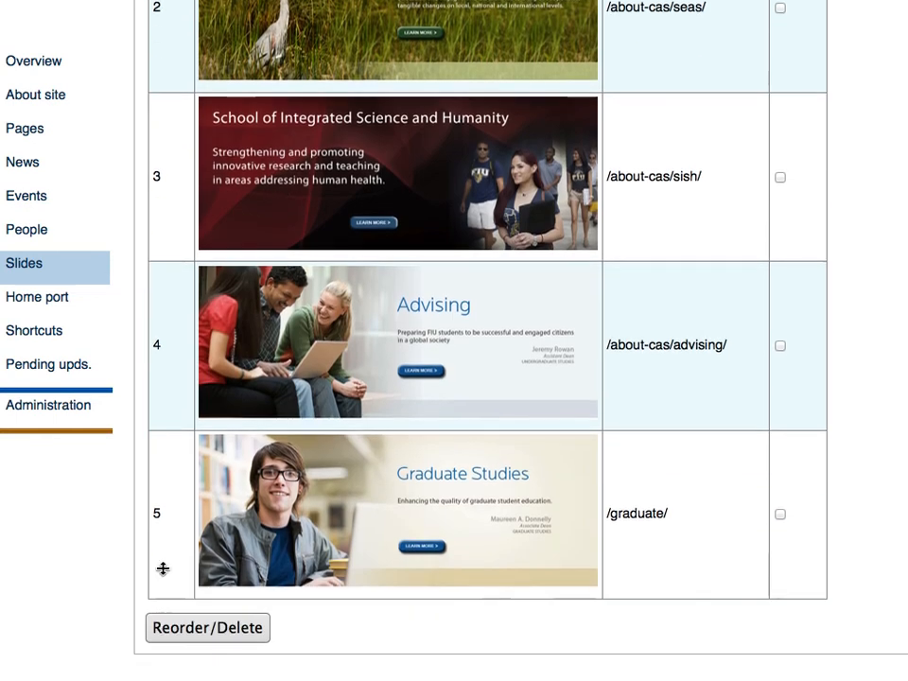
pyautogui.click(192, 633)
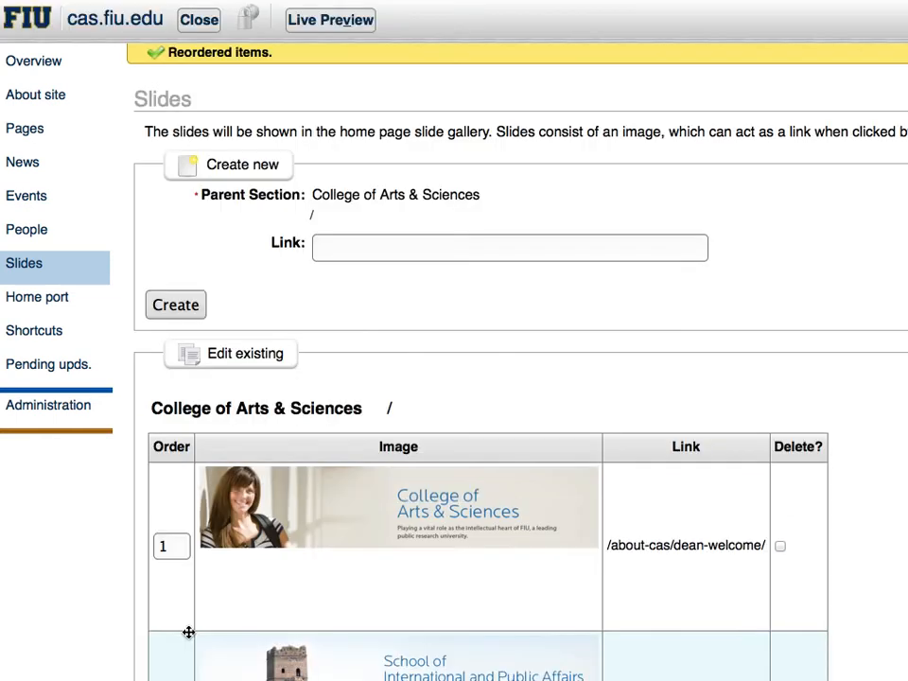
# Check the saved slide order in the list and open the live preview of the site
pyautogui.scroll(-1, 548, 482)
pyautogui.scroll(-3, 327, 490)
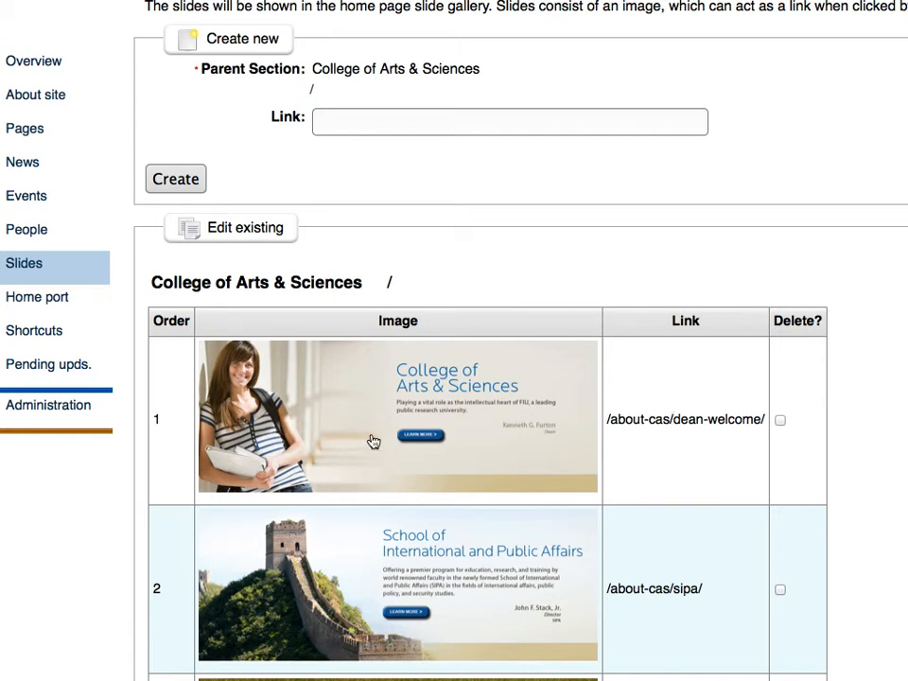
pyautogui.scroll(4, 374, 442)
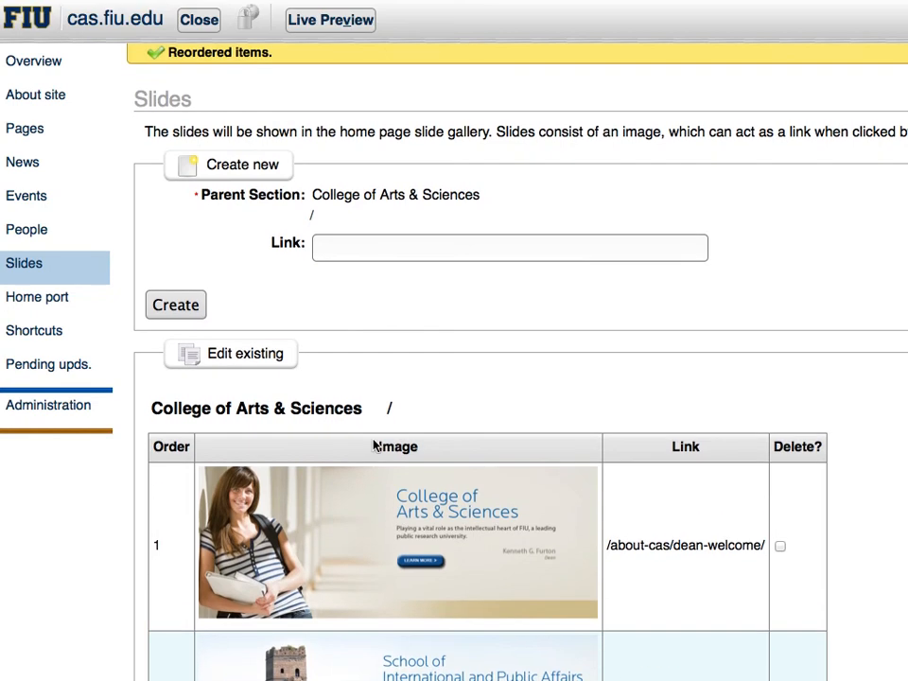
pyautogui.click(327, 21)
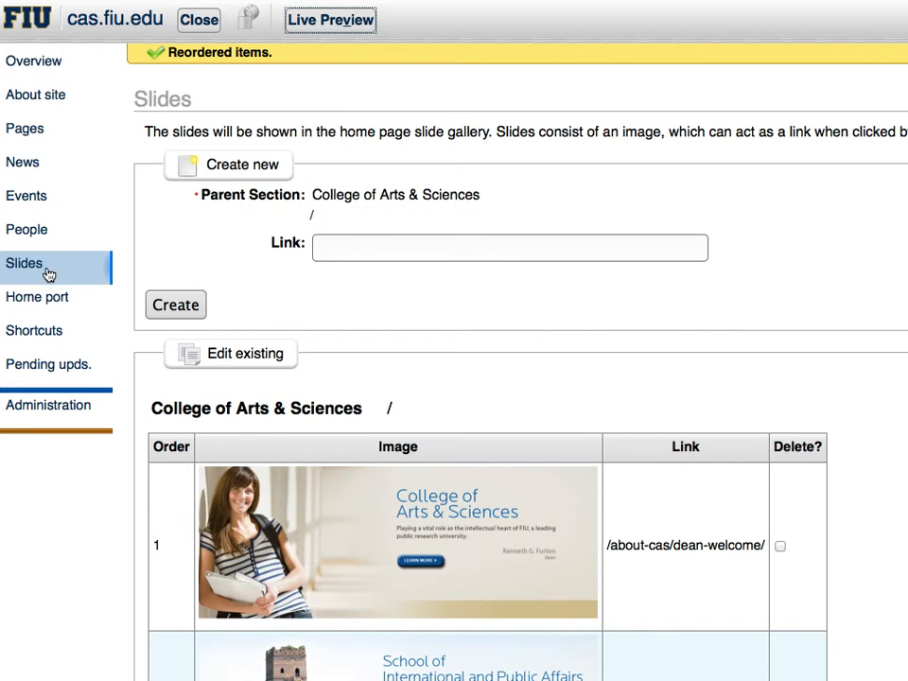
# Create another slide under College of Arts & Sciences, leaving its link blank
pyautogui.click(359, 251)
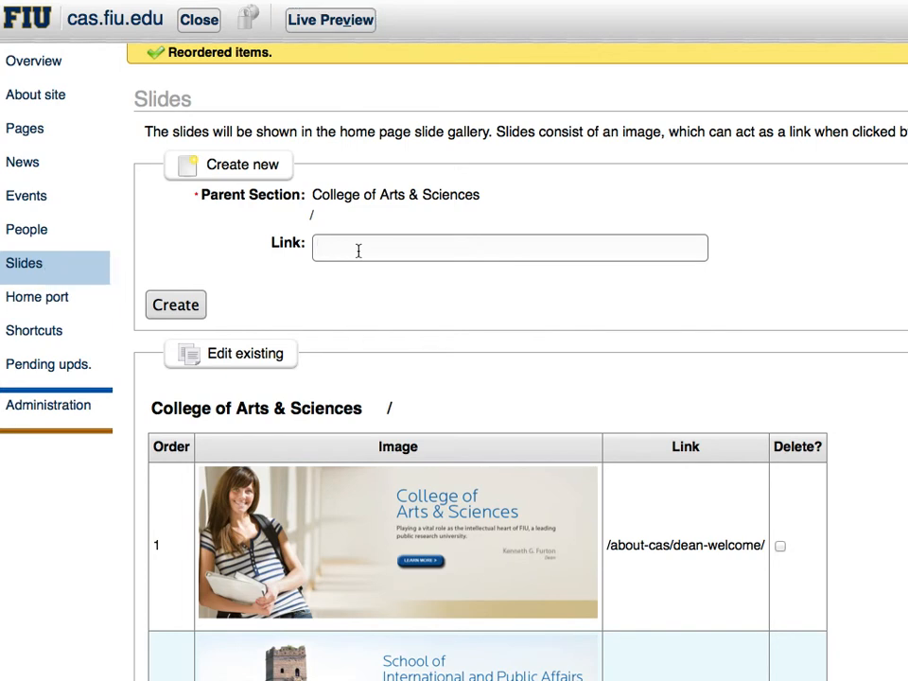
pyautogui.click(179, 308)
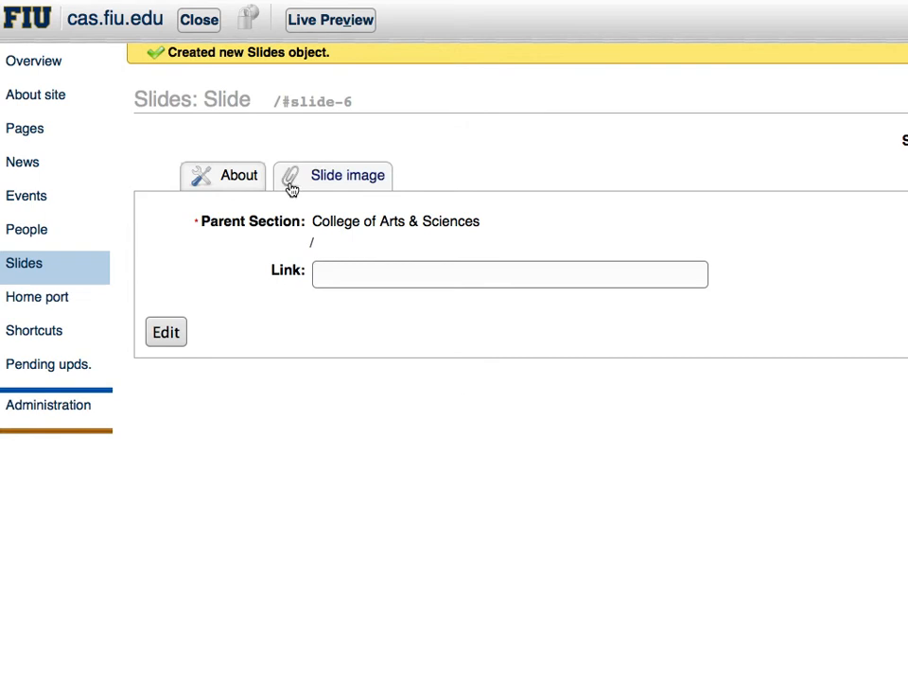
pyautogui.click(345, 275)
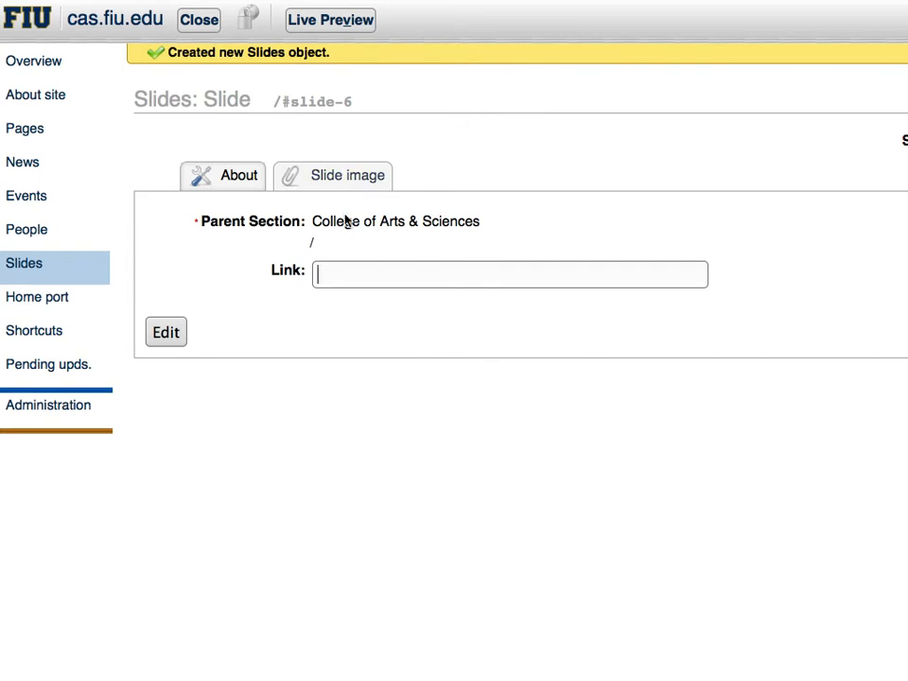
pyautogui.click(328, 181)
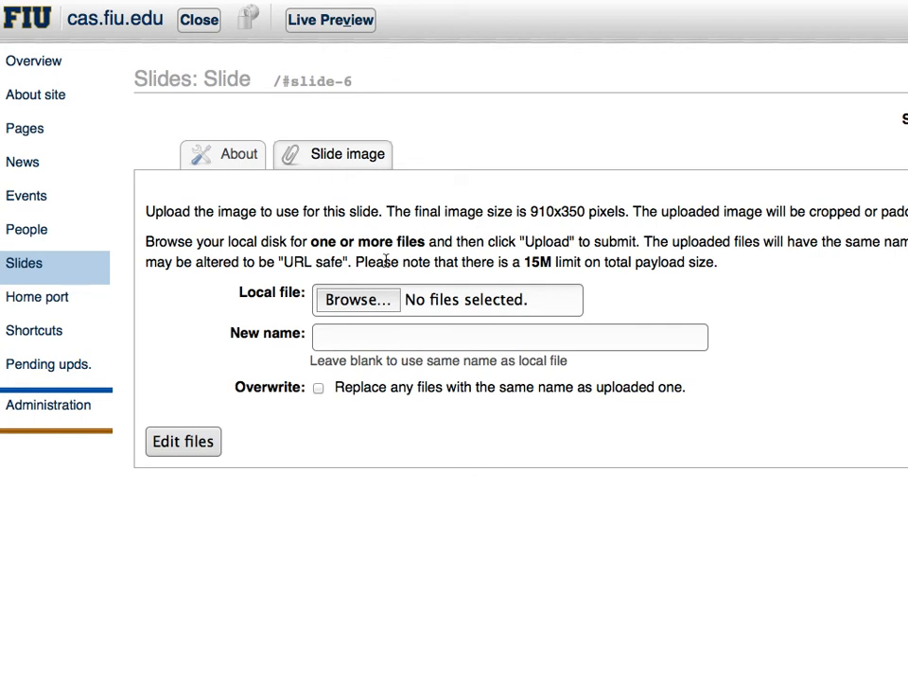
pyautogui.click(361, 300)
pyautogui.moveTo(569, 8); pyautogui.dragTo(385, 55)
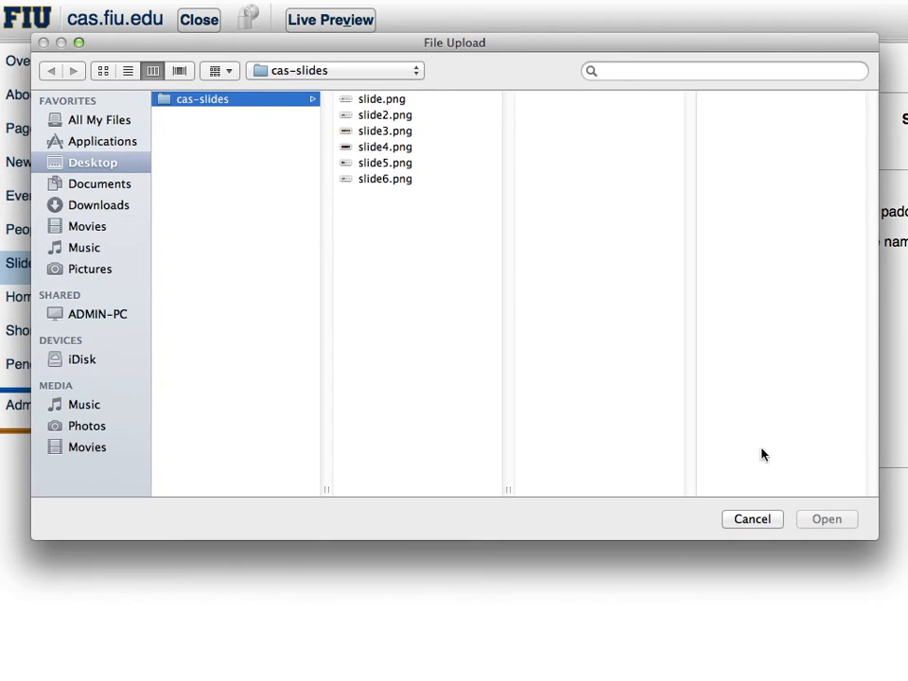
pyautogui.click(763, 527)
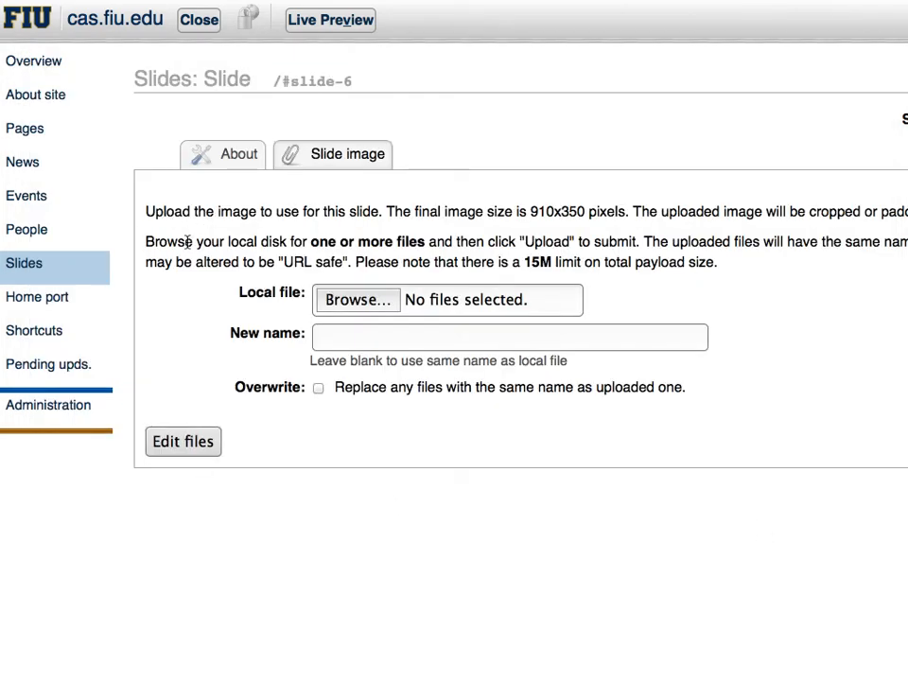
# Return to the list of all slides and examine its entries and order down to the last slide
pyautogui.click(22, 268)
pyautogui.scroll(-5, 530, 398)
pyautogui.scroll(-10, 525, 397)
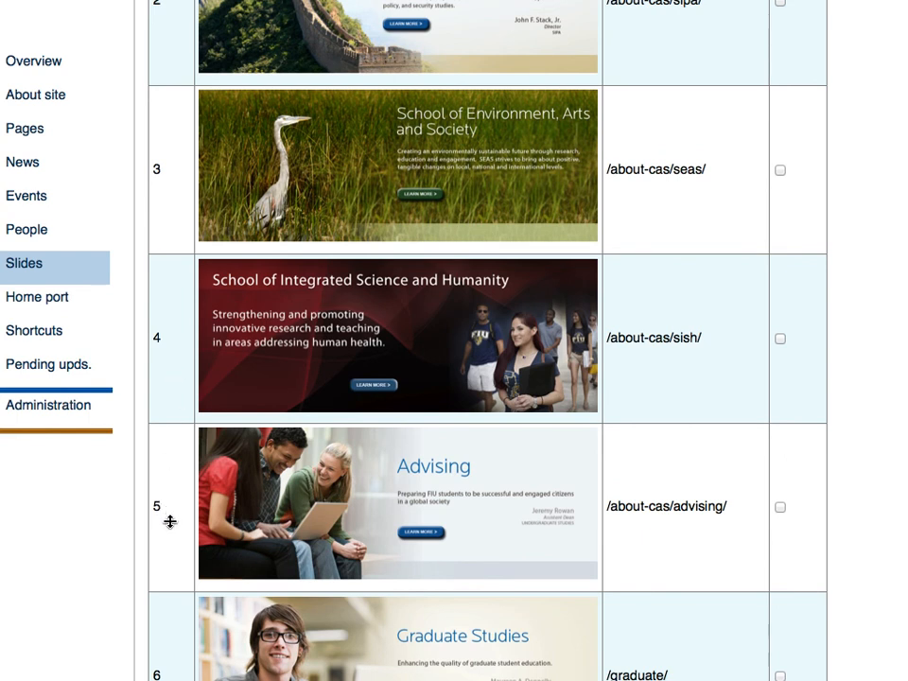
pyautogui.scroll(-5, 170, 522)
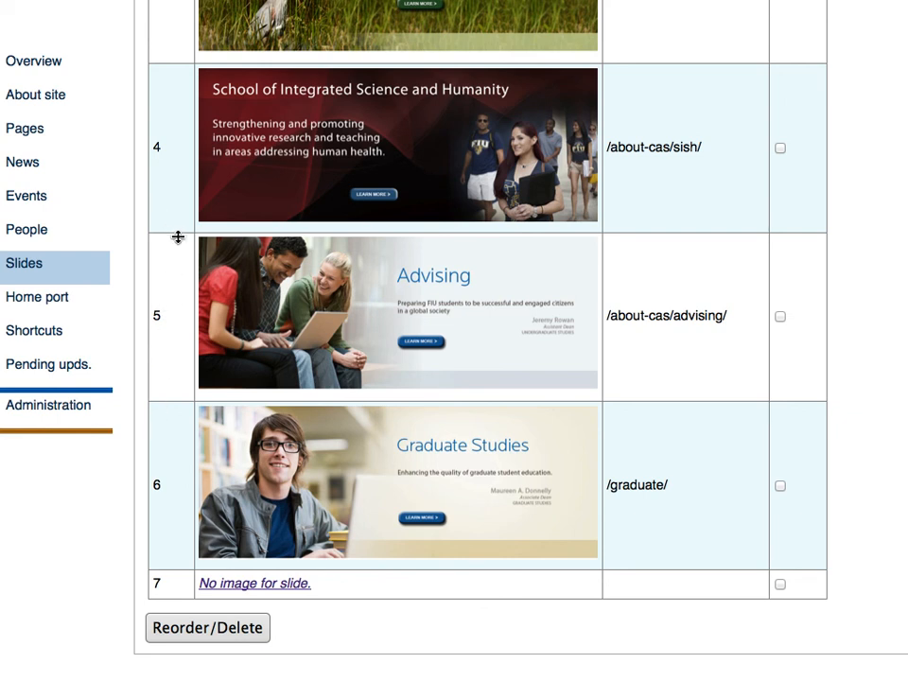
pyautogui.scroll(1, 270, 284)
pyautogui.scroll(-1, 268, 283)
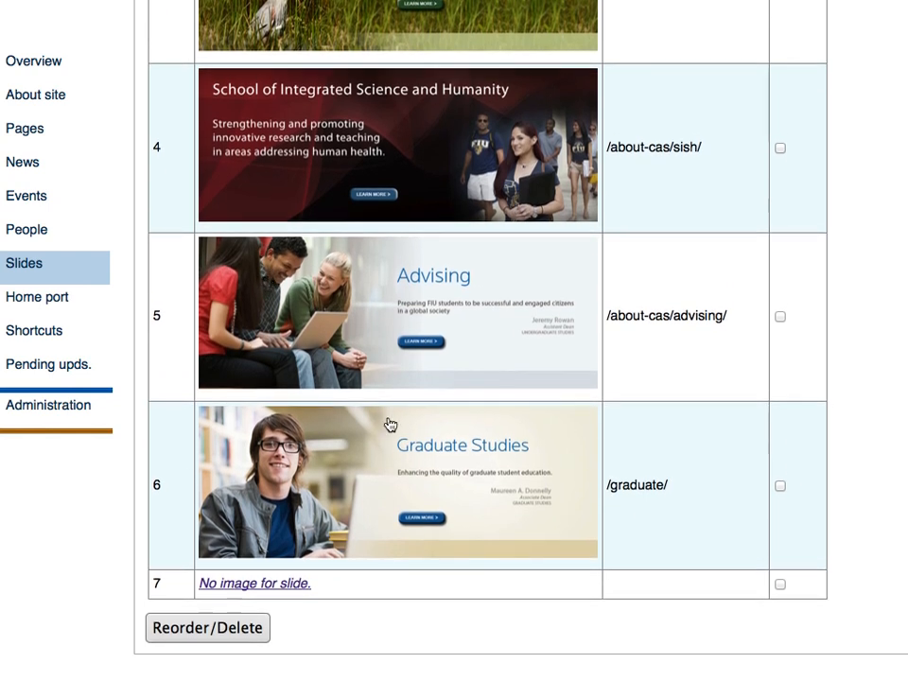